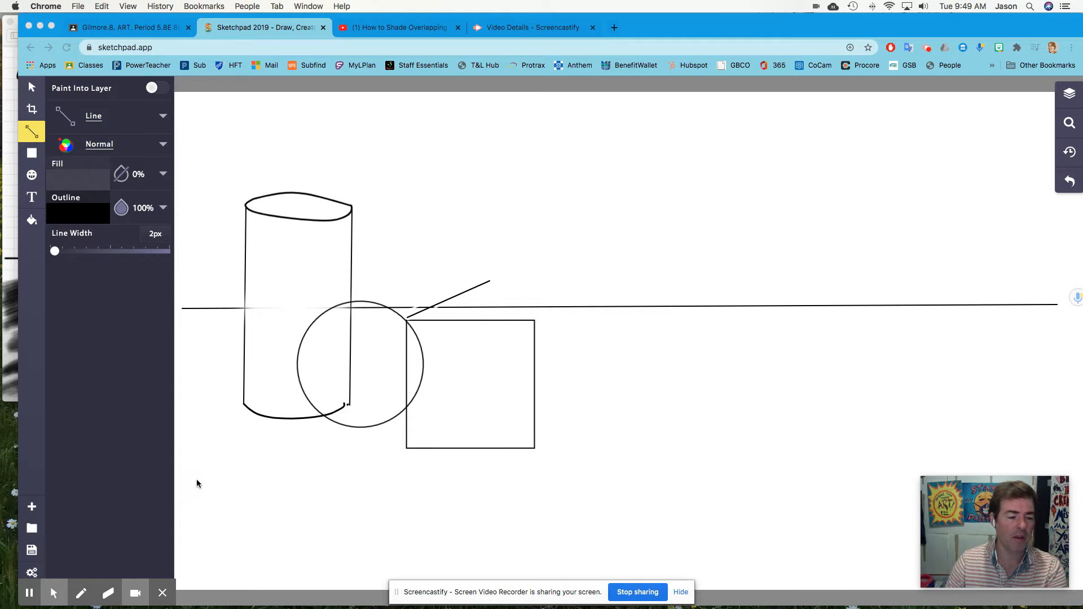
pyautogui.click(164, 593)
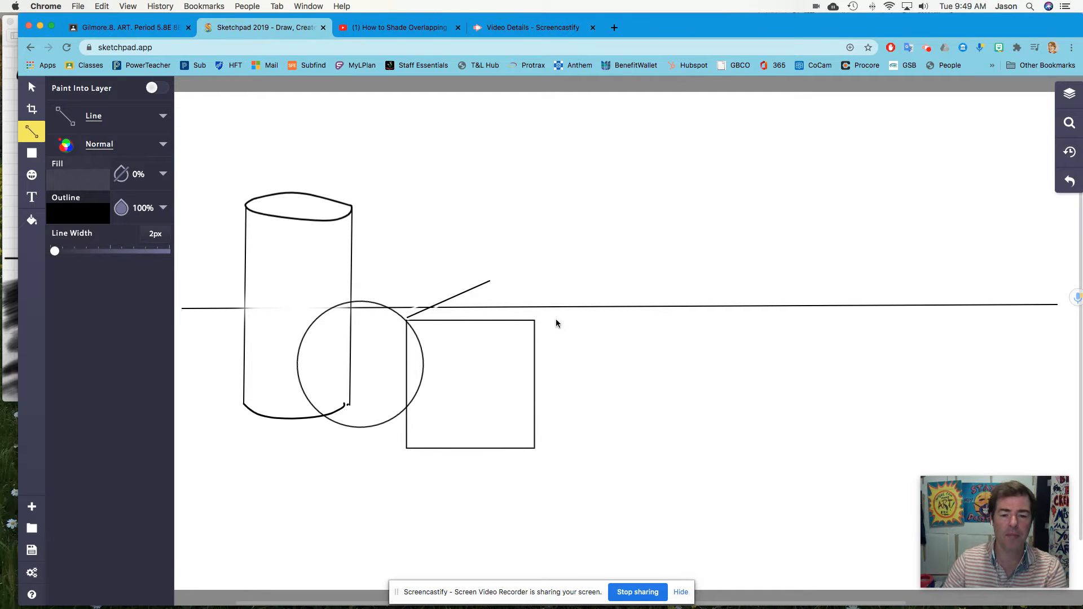
# Duplicate the cube's upper-left receding line and move the copy to the cube's top-right front corner.
pyautogui.click(31, 86)
pyautogui.click(474, 290)
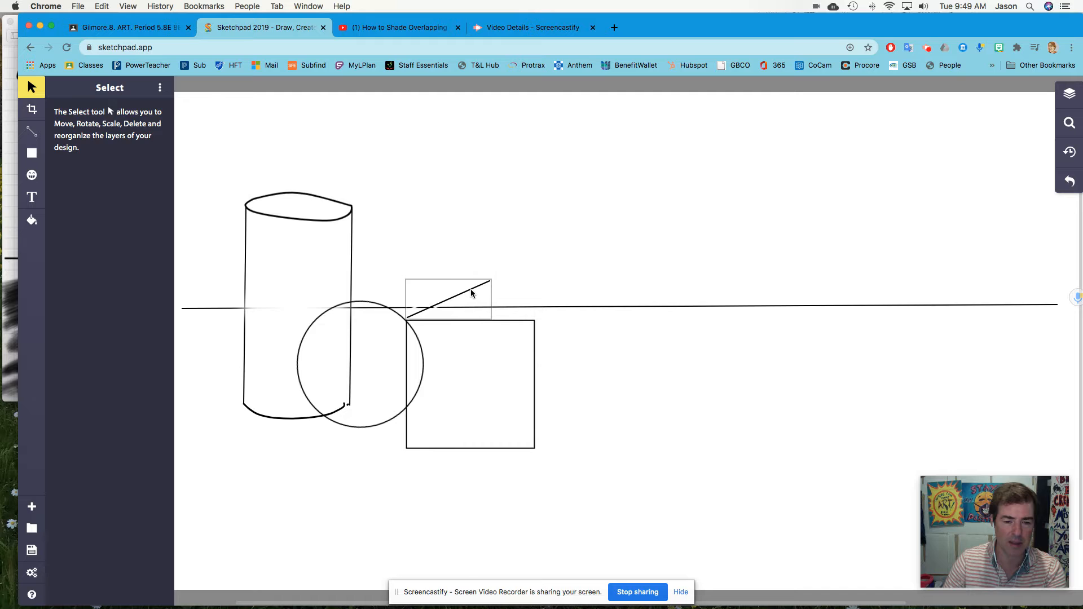
pyautogui.click(472, 293)
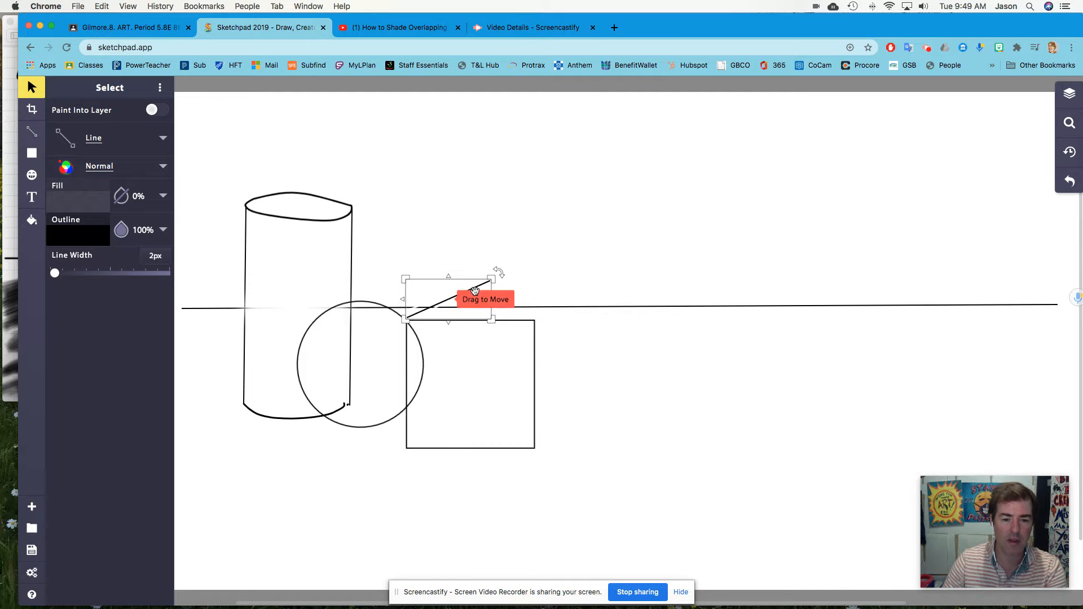
pyautogui.press('super+v')
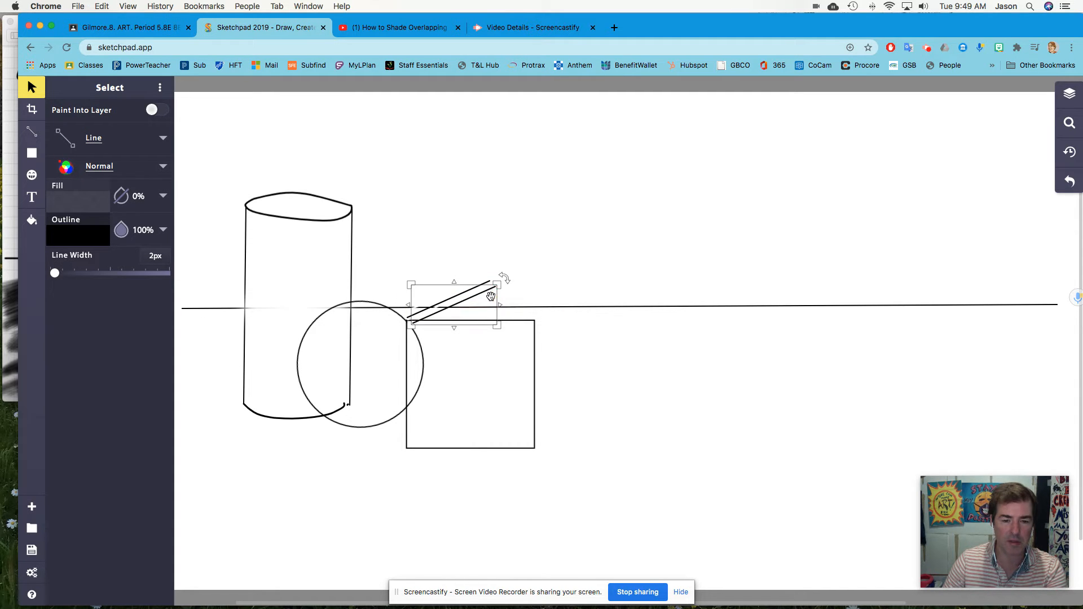
pyautogui.moveTo(494, 291); pyautogui.dragTo(617, 290)
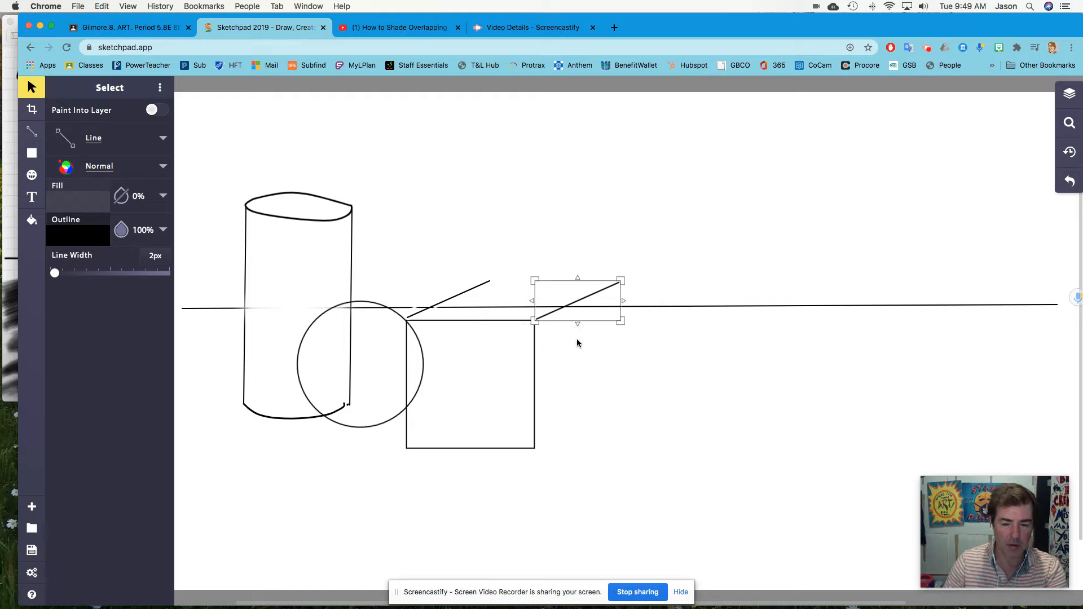
# Paste another copy of the receding line and place it at the cube's bottom-right front corner.
pyautogui.press('super+v')
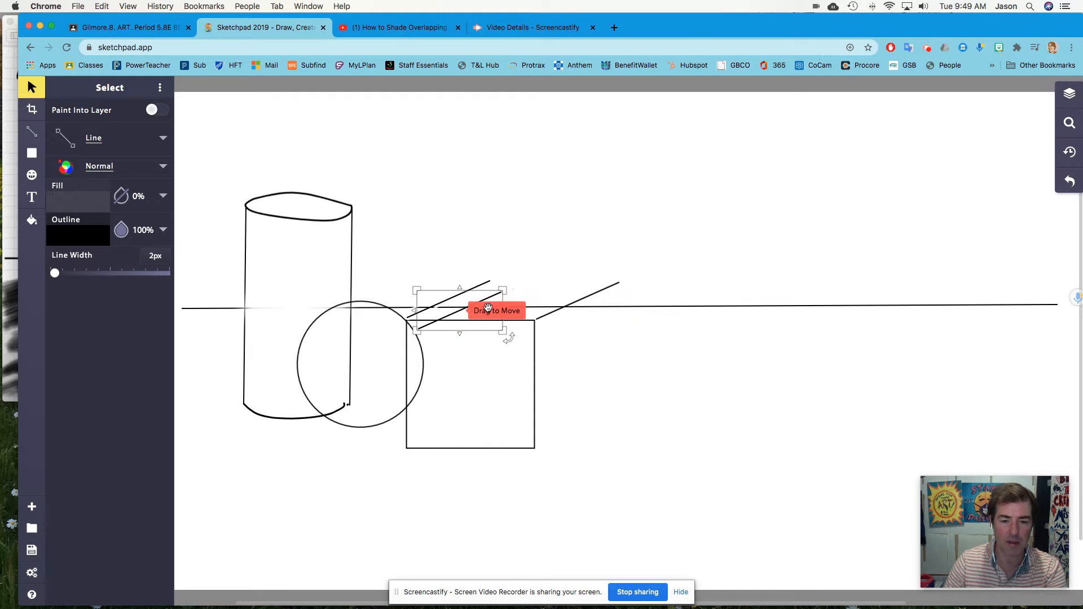
pyautogui.moveTo(488, 307); pyautogui.dragTo(605, 416)
pyautogui.moveTo(556, 314); pyautogui.dragTo(555, 313)
pyautogui.moveTo(457, 294); pyautogui.dragTo(457, 296)
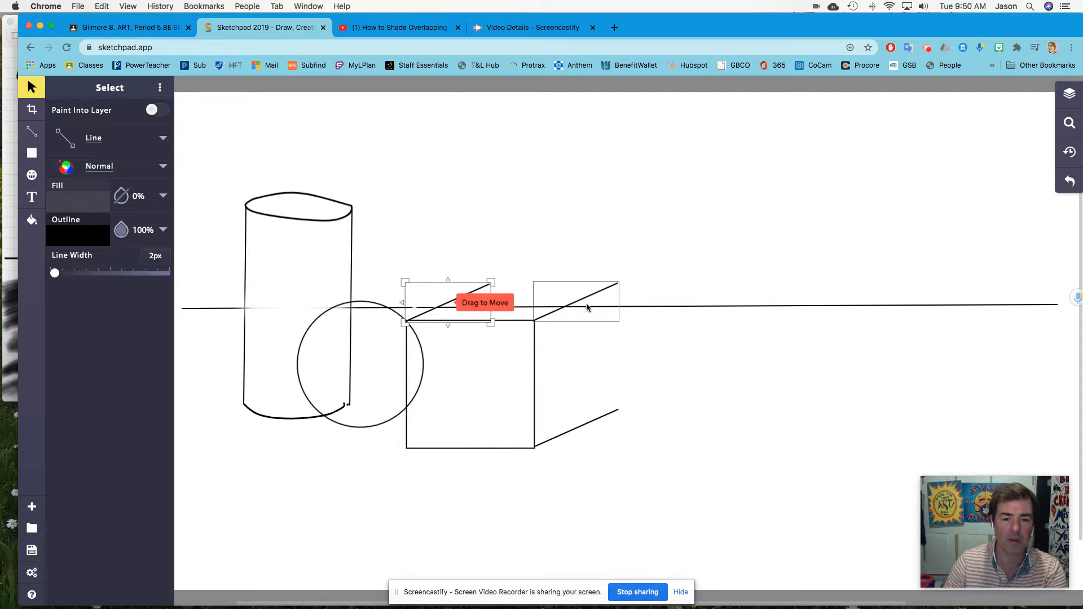
# With the Line tool, draw the cube's back vertical edge between the ends of the two right receding lines.
pyautogui.click(47, 139)
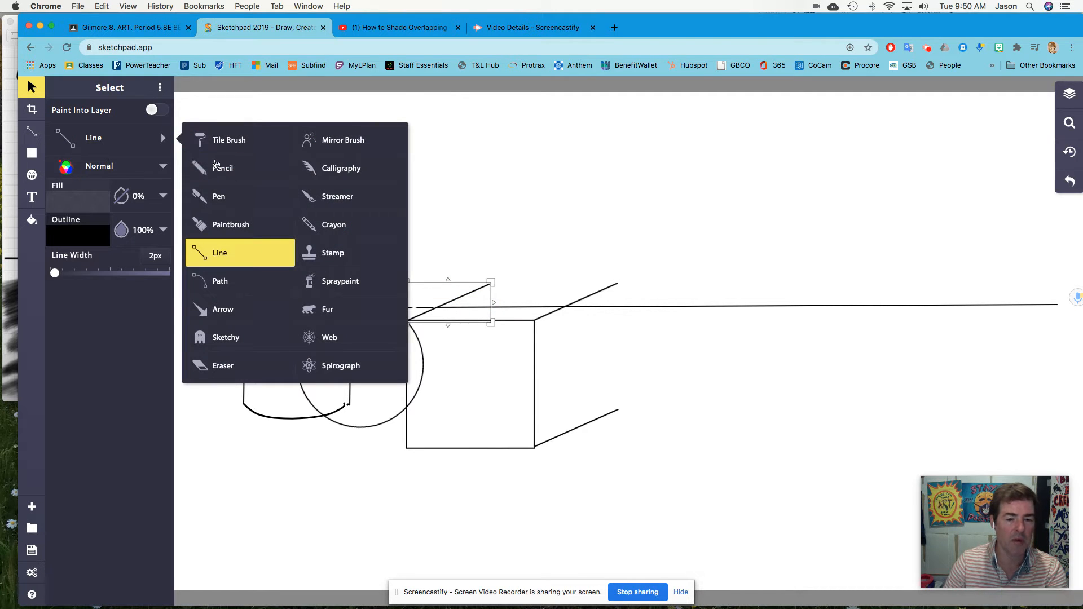
pyautogui.click(35, 91)
pyautogui.click(580, 261)
pyautogui.click(31, 131)
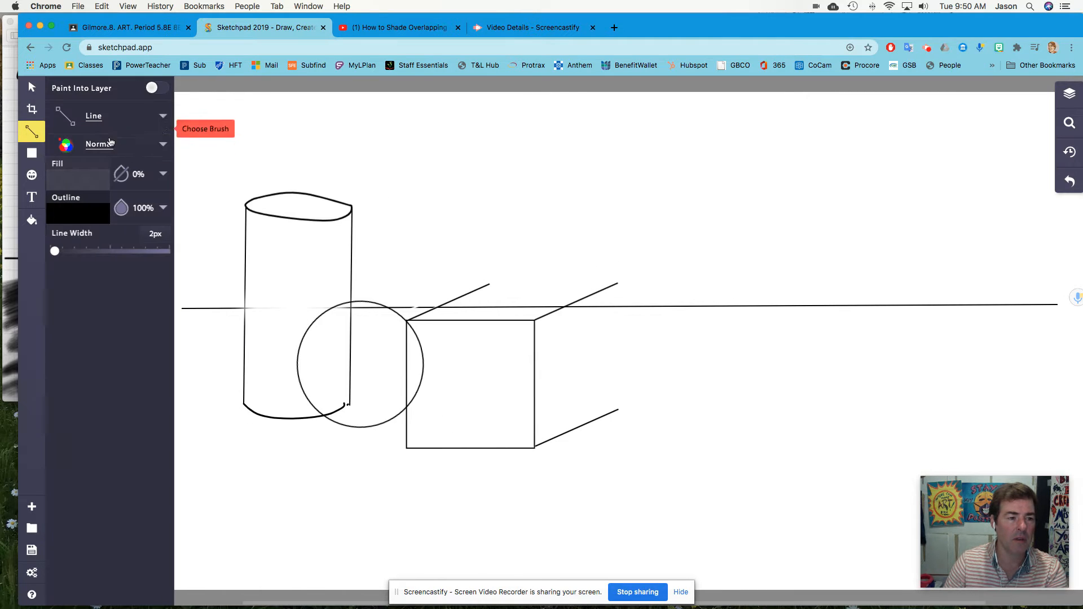
pyautogui.click(101, 118)
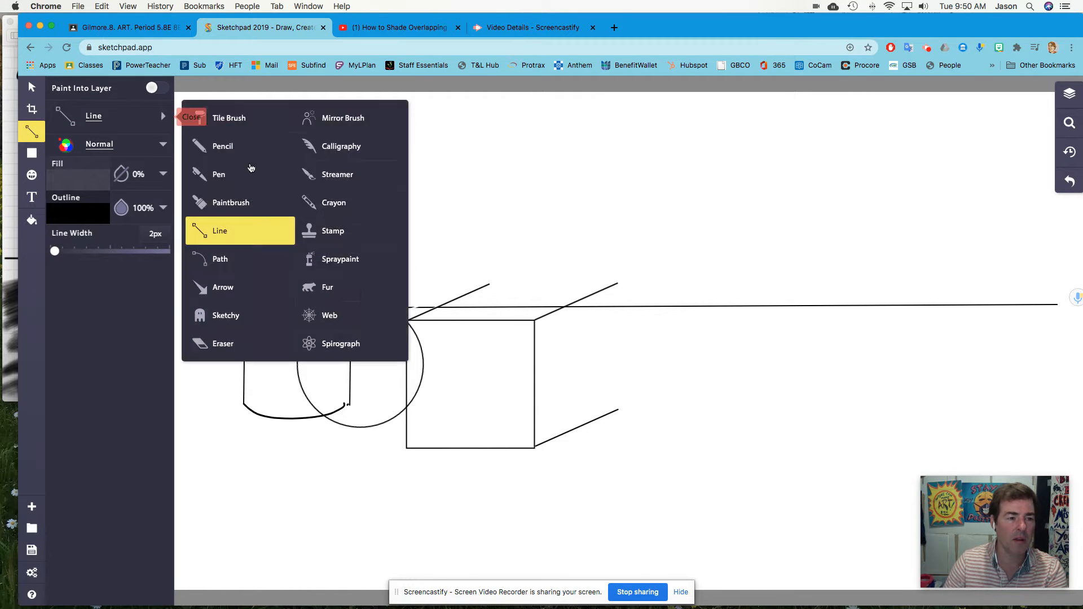
pyautogui.click(607, 275)
pyautogui.press('super+z')
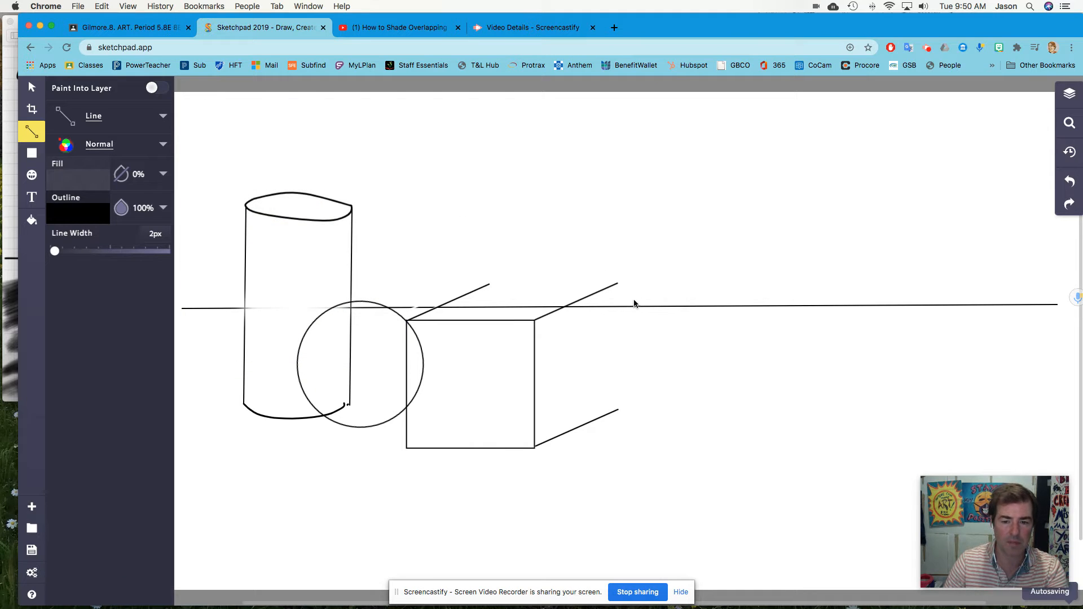
pyautogui.click(617, 285)
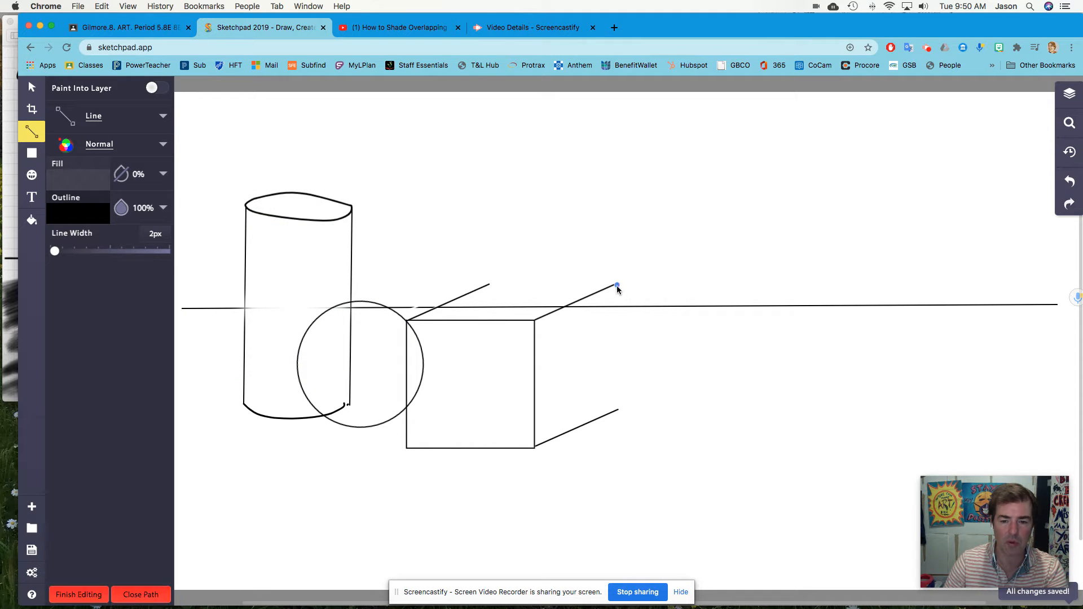
pyautogui.click(618, 411)
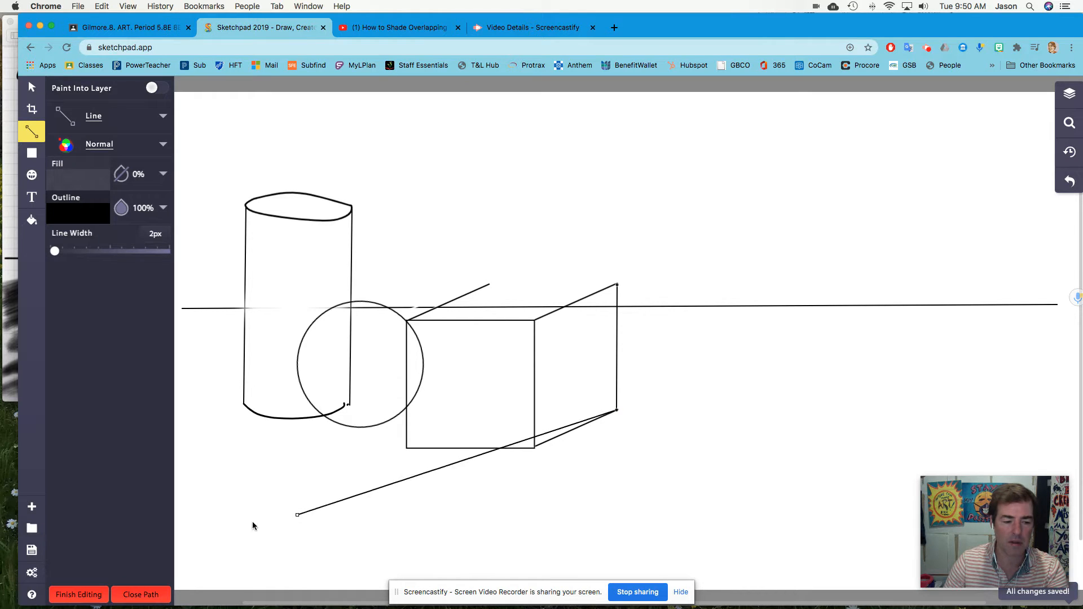
pyautogui.click(127, 594)
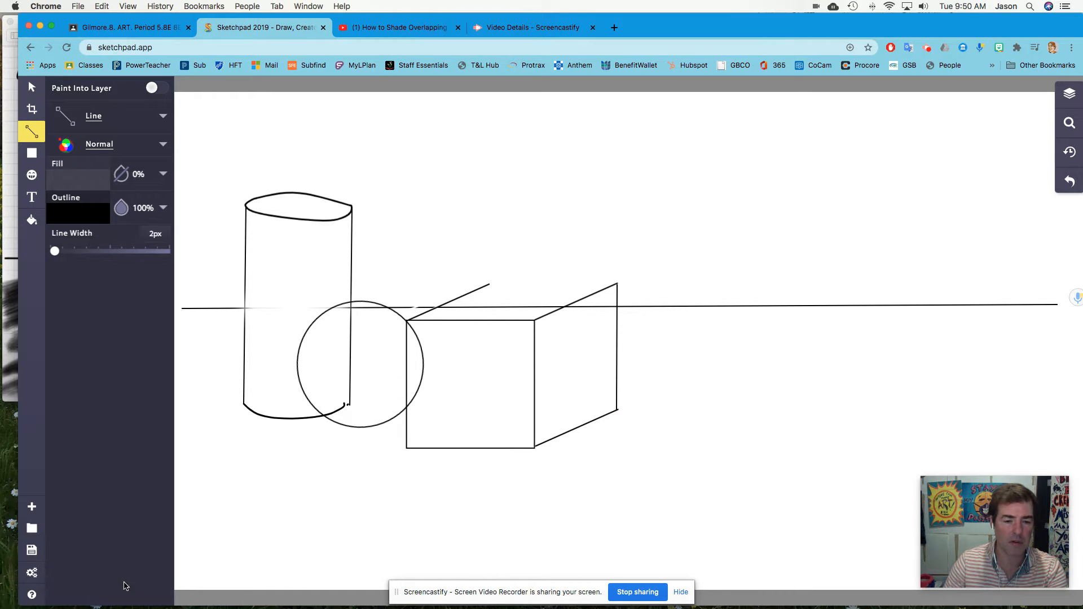
# Draw the cube's top back edge joining the upper-left receding line's end to the back vertical edge.
pyautogui.click(489, 286)
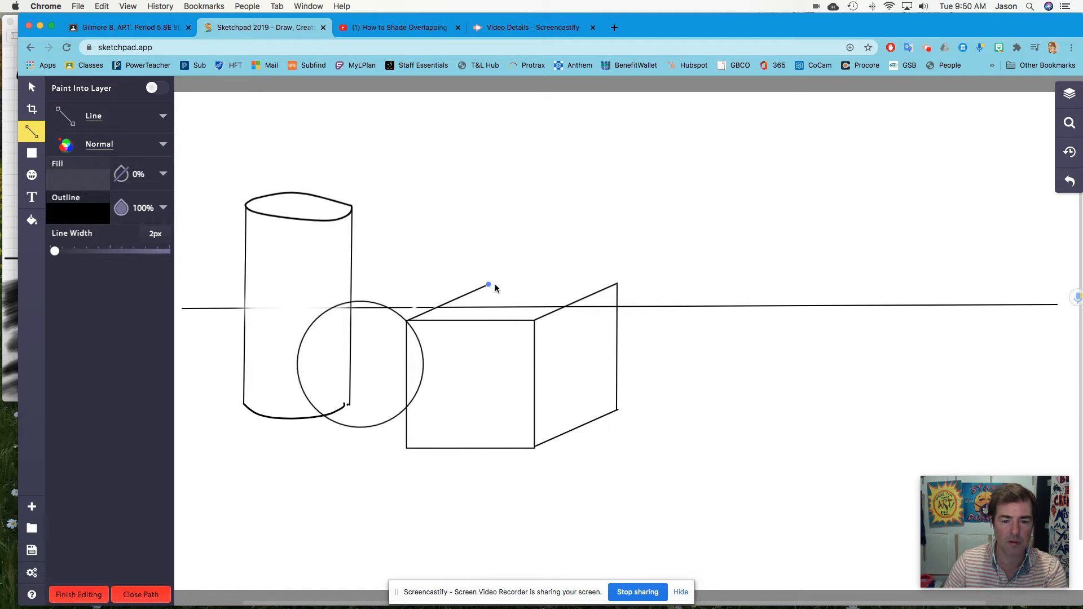
pyautogui.click(617, 285)
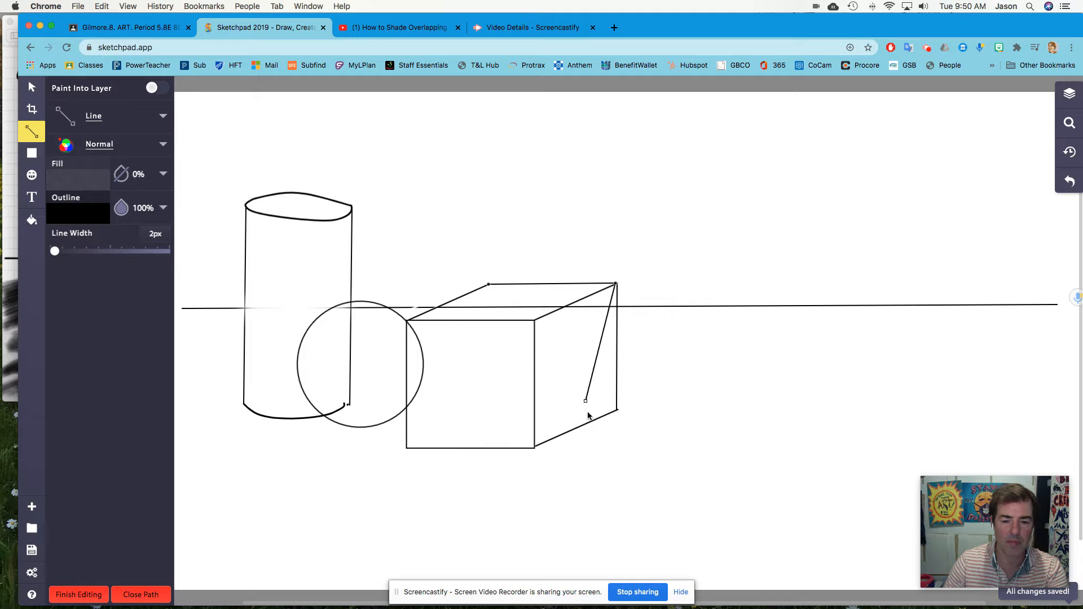
pyautogui.click(79, 596)
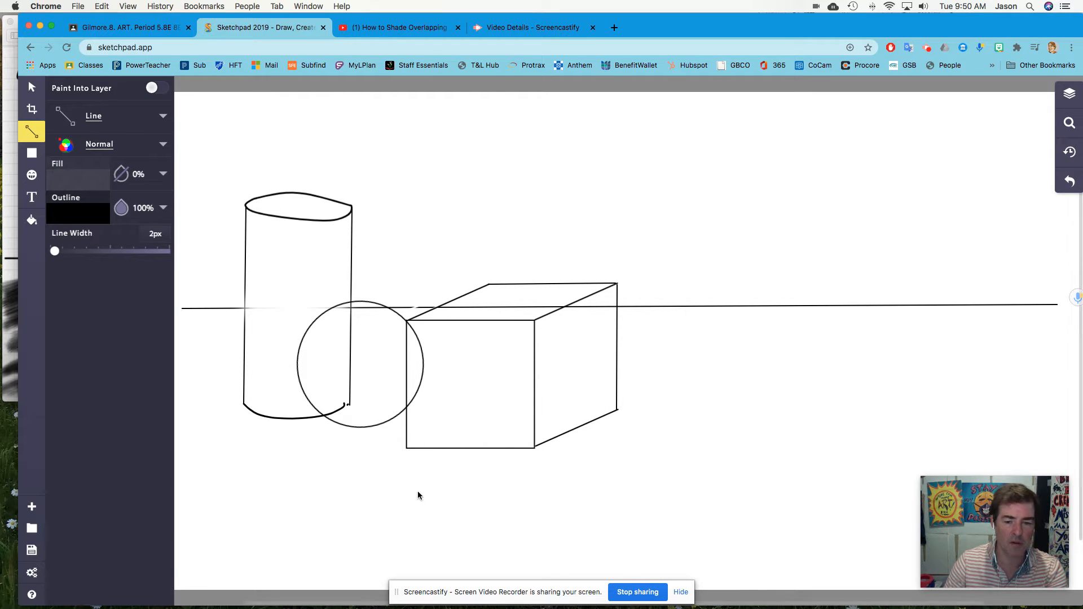
# Rotate the cube's lower right receding line so it angles up toward the back vertical edge.
pyautogui.click(601, 417)
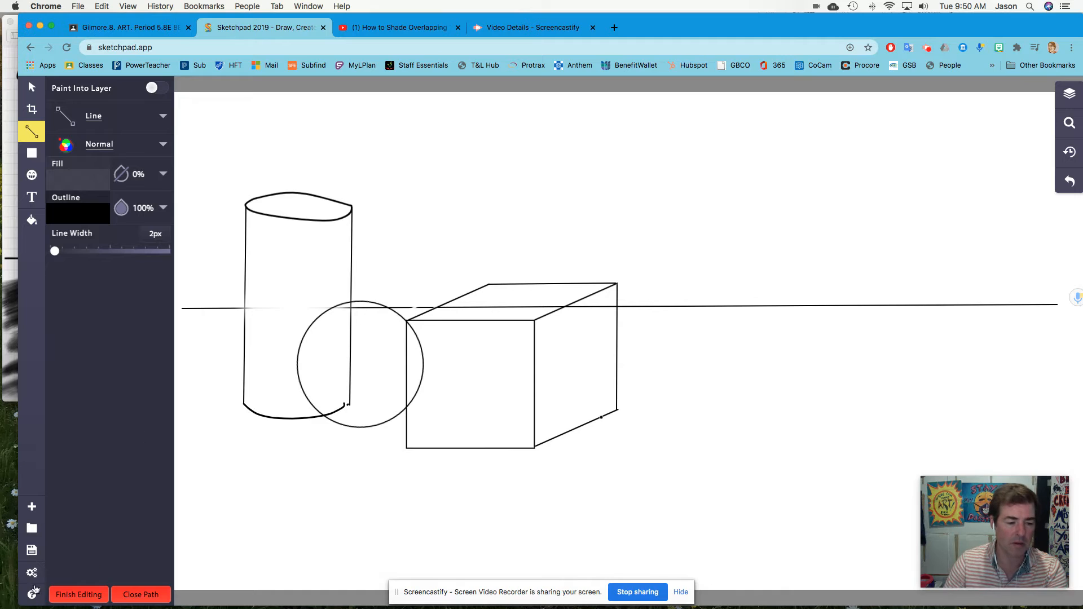
pyautogui.click(71, 601)
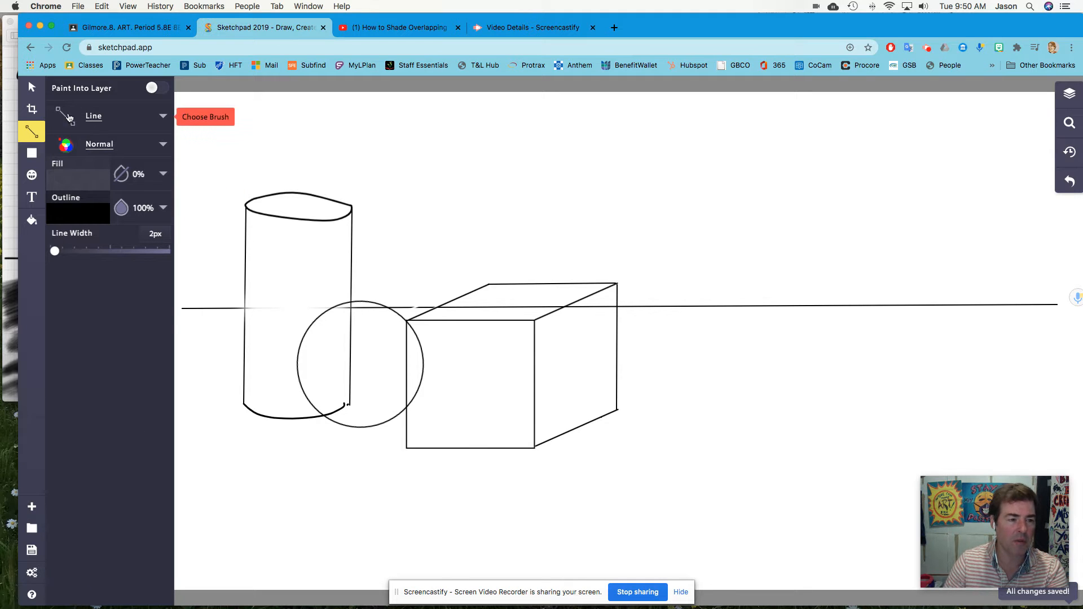
pyautogui.click(26, 90)
pyautogui.click(601, 418)
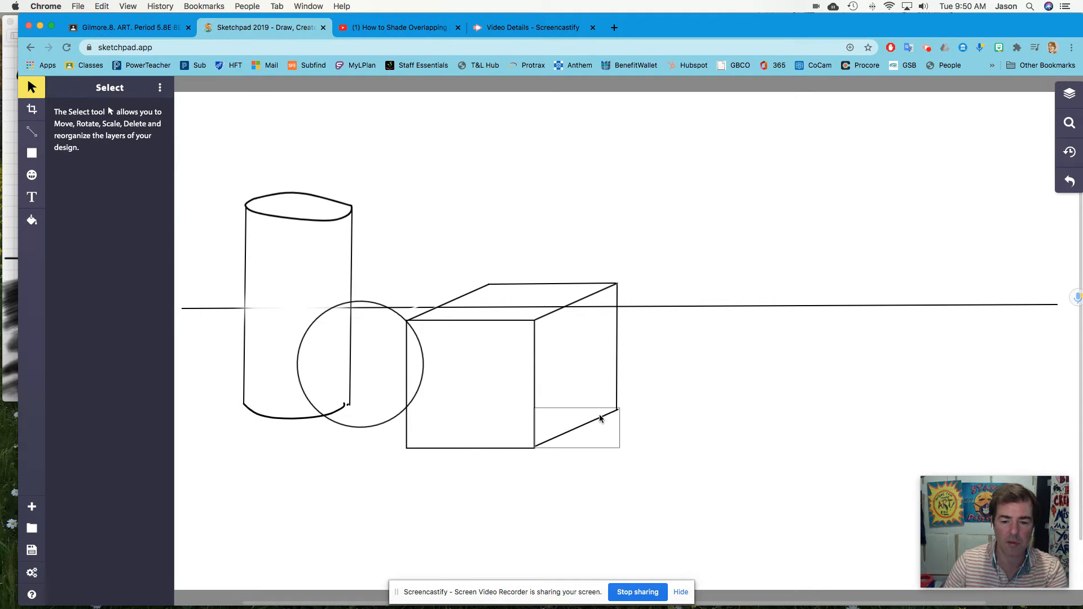
pyautogui.click(599, 420)
pyautogui.moveTo(625, 398); pyautogui.dragTo(606, 407)
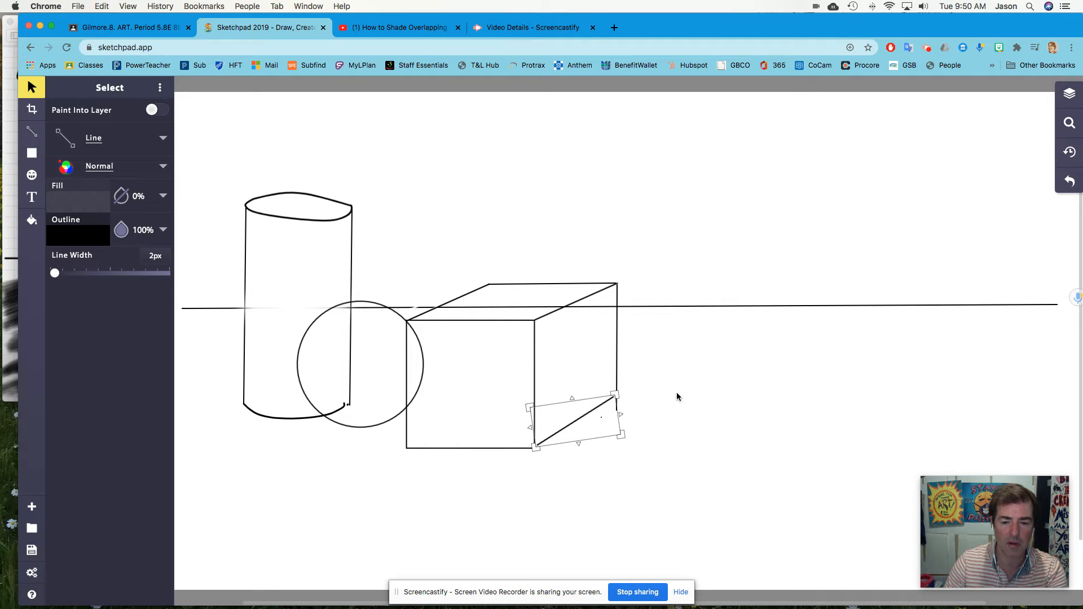
# Shorten the back vertical edge to meet the lower receding line and nudge it slightly left.
pyautogui.click(617, 361)
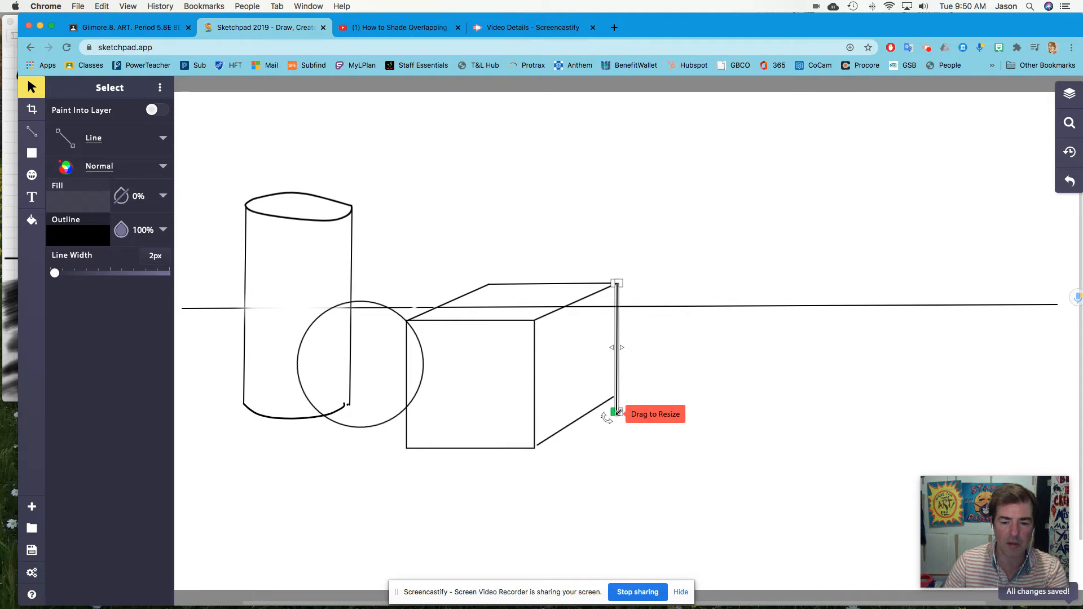
pyautogui.moveTo(620, 410)
pyautogui.mouseDown()
pyautogui.moveTo(628, 396)
pyautogui.moveTo(603, 396)
pyautogui.moveTo(619, 396)
pyautogui.mouseUp()
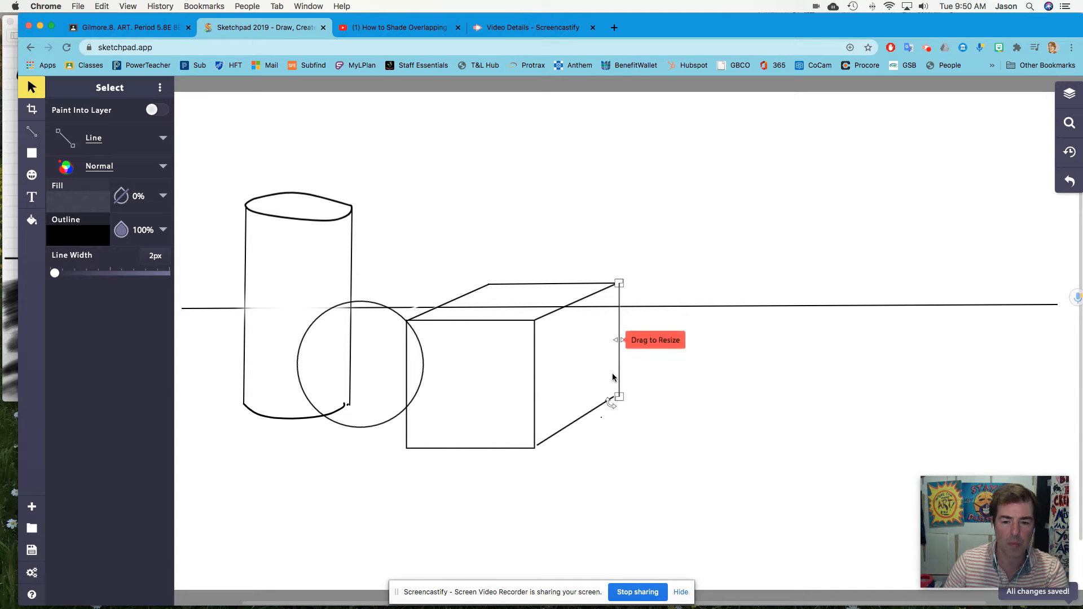
pyautogui.click(654, 369)
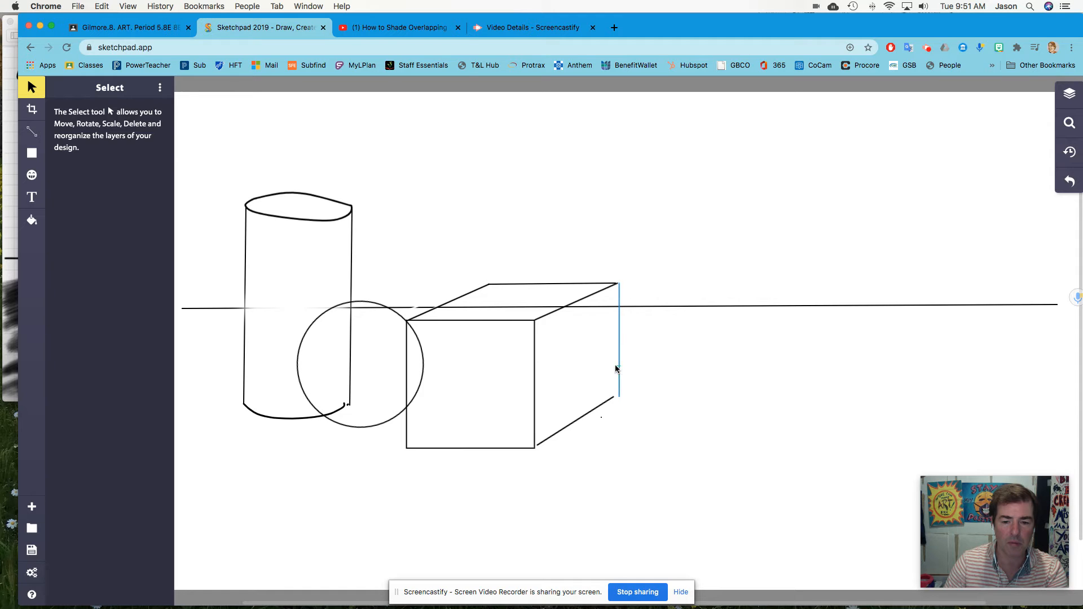
pyautogui.click(616, 367)
pyautogui.moveTo(620, 365); pyautogui.dragTo(615, 367)
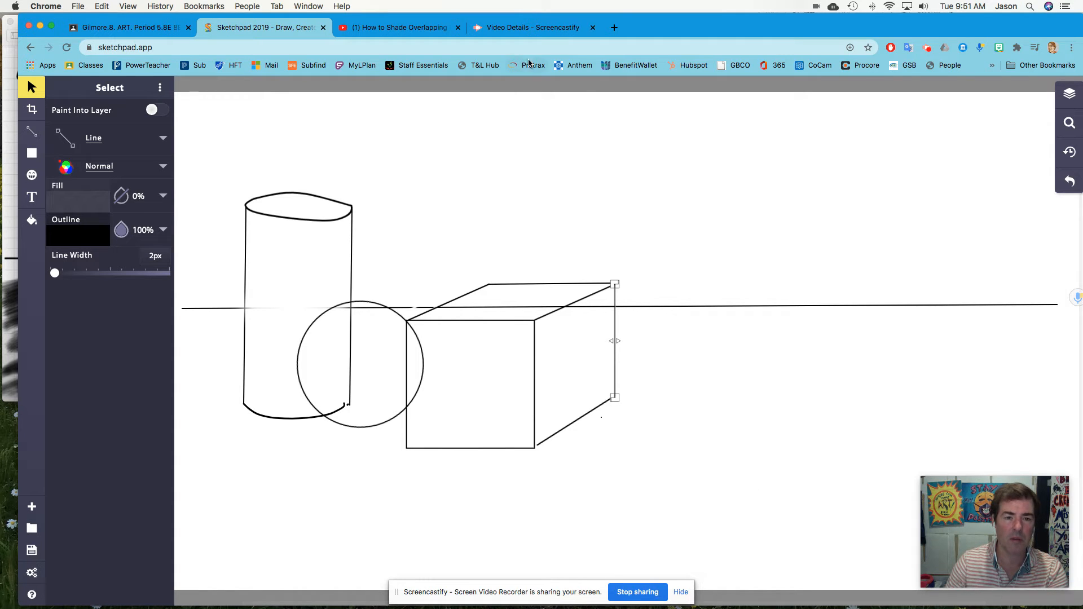
# View the Overlapping Objects reference video in its tab, then return to the drawing.
pyautogui.click(418, 29)
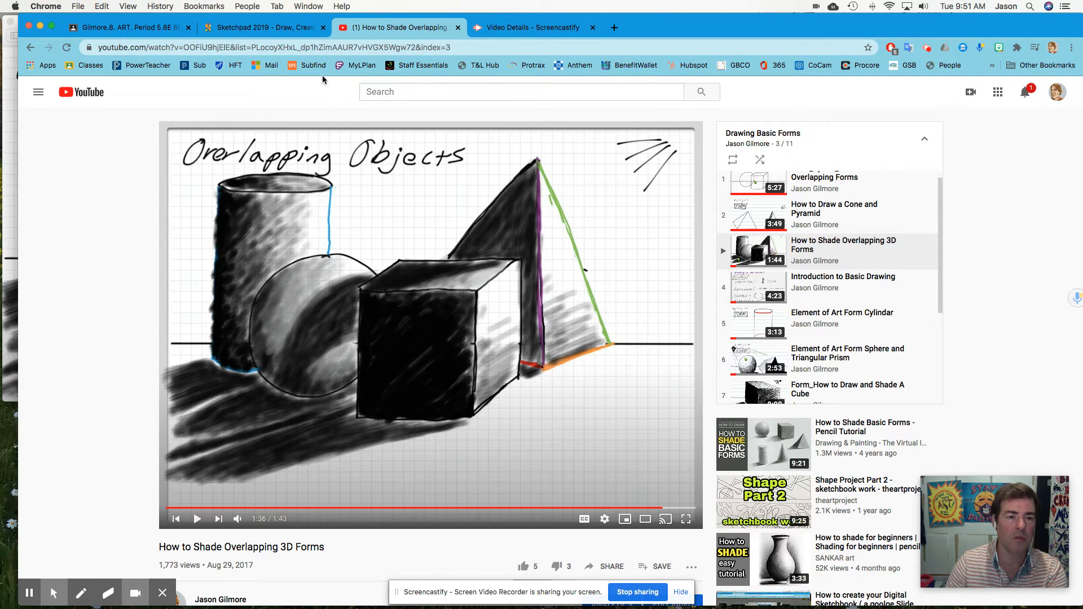
pyautogui.click(251, 28)
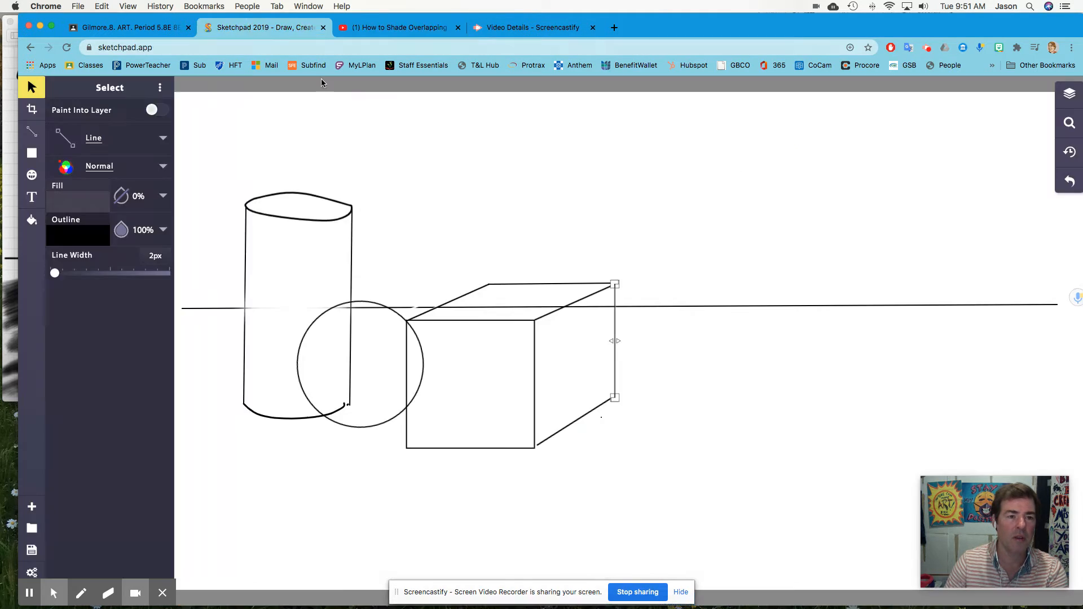
# Draw a closed triangle for a pyramid behind the cube, apex high above it and base below the horizon line.
pyautogui.click(84, 138)
pyautogui.click(523, 271)
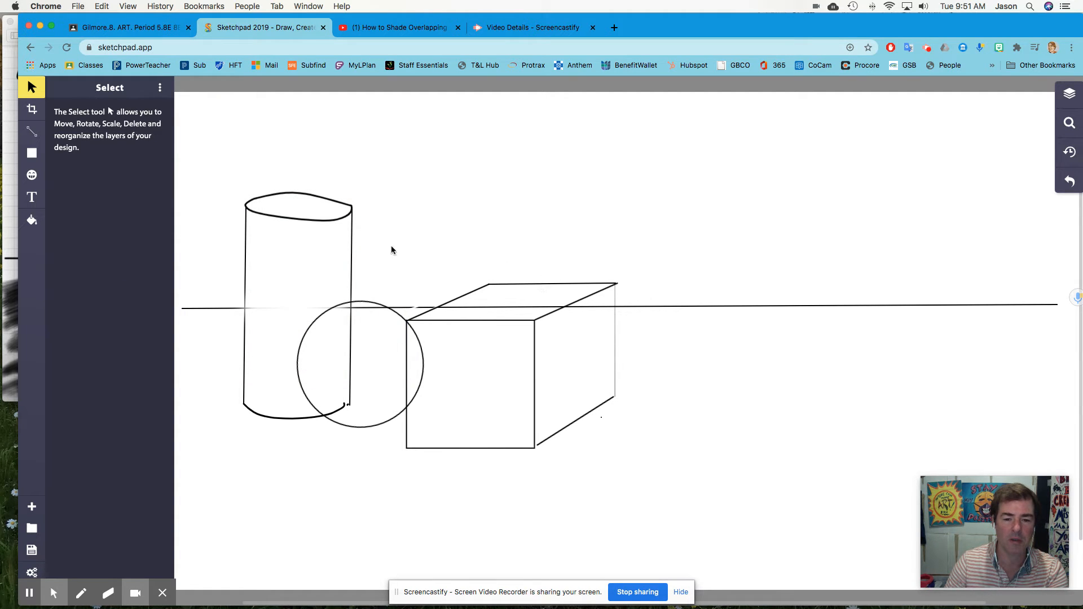
pyautogui.click(31, 131)
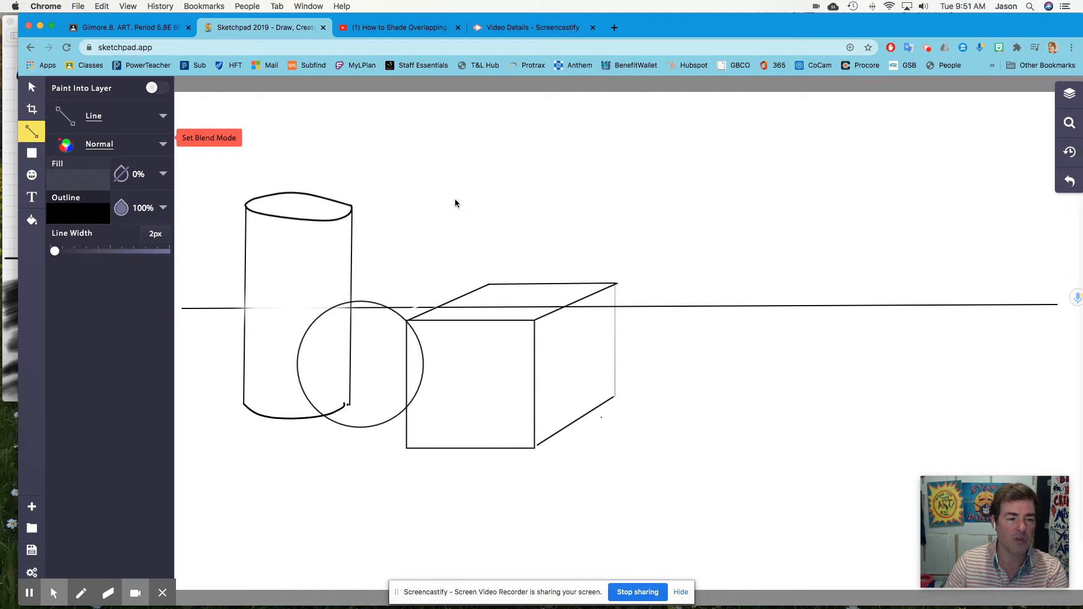
pyautogui.moveTo(542, 282)
pyautogui.mouseDown()
pyautogui.moveTo(551, 204)
pyautogui.moveTo(590, 186)
pyautogui.moveTo(605, 145)
pyautogui.moveTo(596, 138)
pyautogui.moveTo(653, 276)
pyautogui.moveTo(667, 363)
pyautogui.mouseUp()
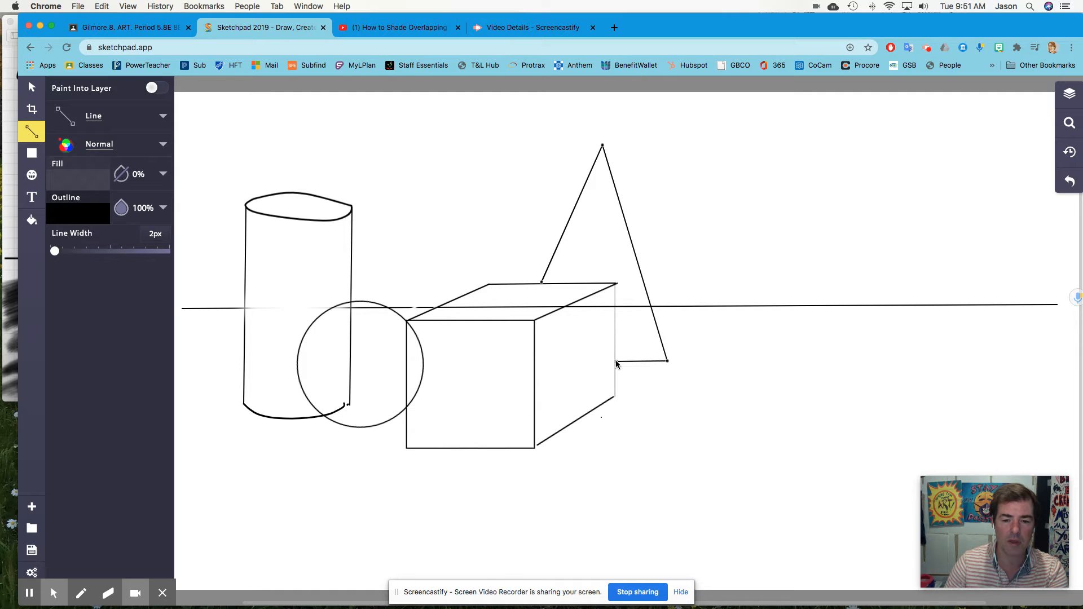
pyautogui.moveTo(622, 305)
pyautogui.mouseDown()
pyautogui.moveTo(615, 287)
pyautogui.moveTo(540, 282)
pyautogui.mouseUp()
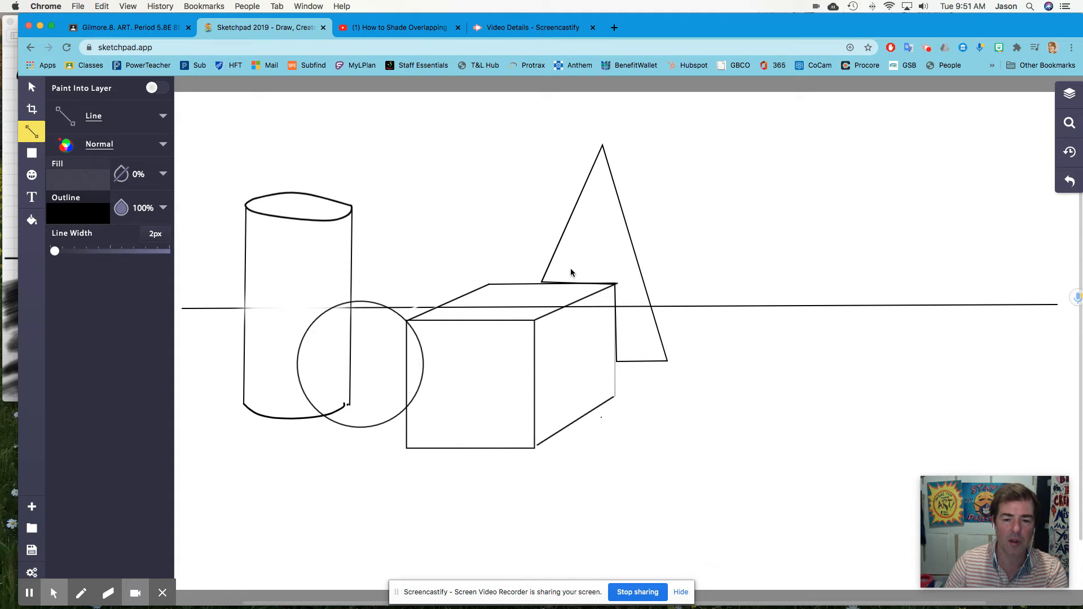
pyautogui.press('super+z')
pyautogui.press('super+z')
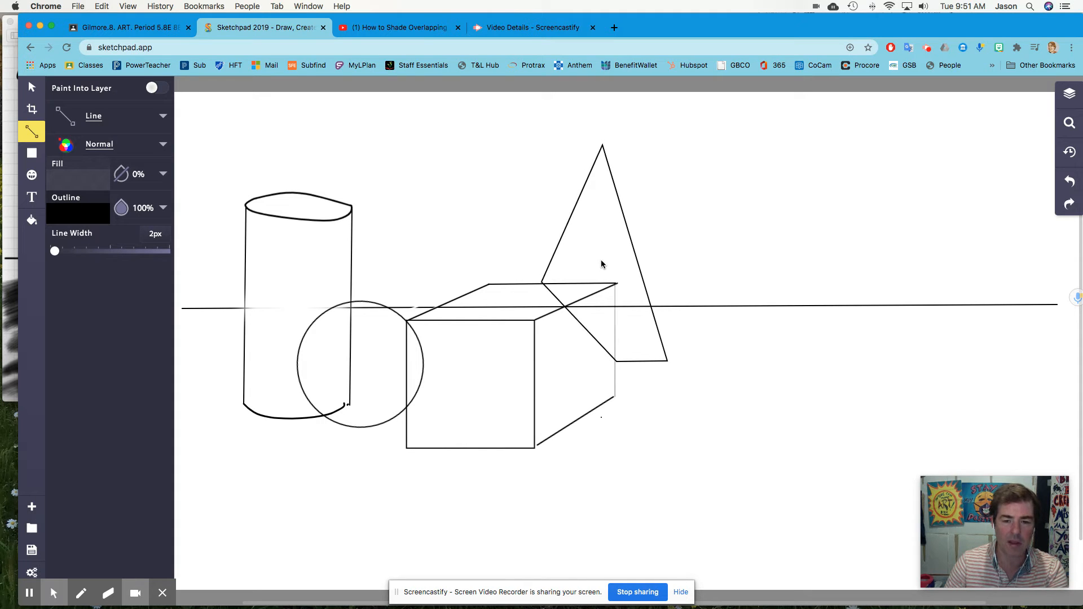
pyautogui.press('super+z')
pyautogui.moveTo(602, 145); pyautogui.dragTo(543, 288)
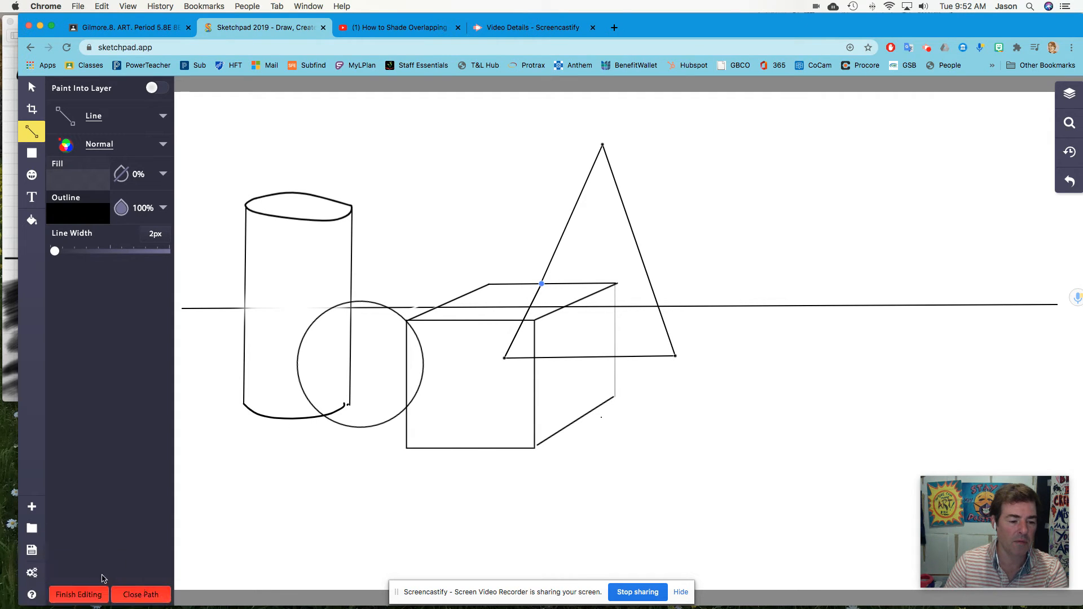
pyautogui.click(149, 600)
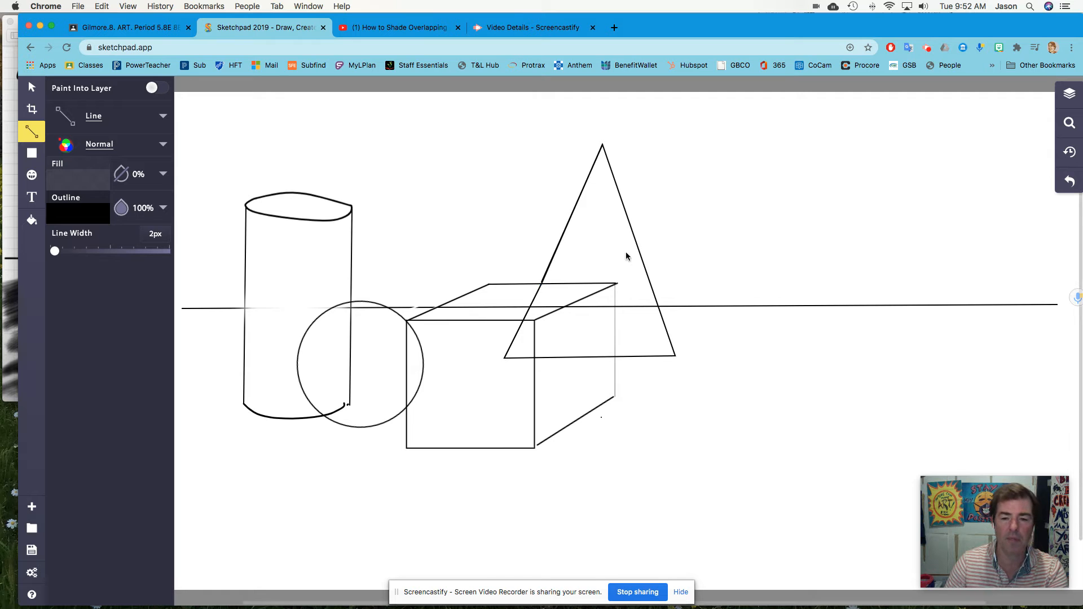
# Switch to the reference video tab.
pyautogui.click(398, 27)
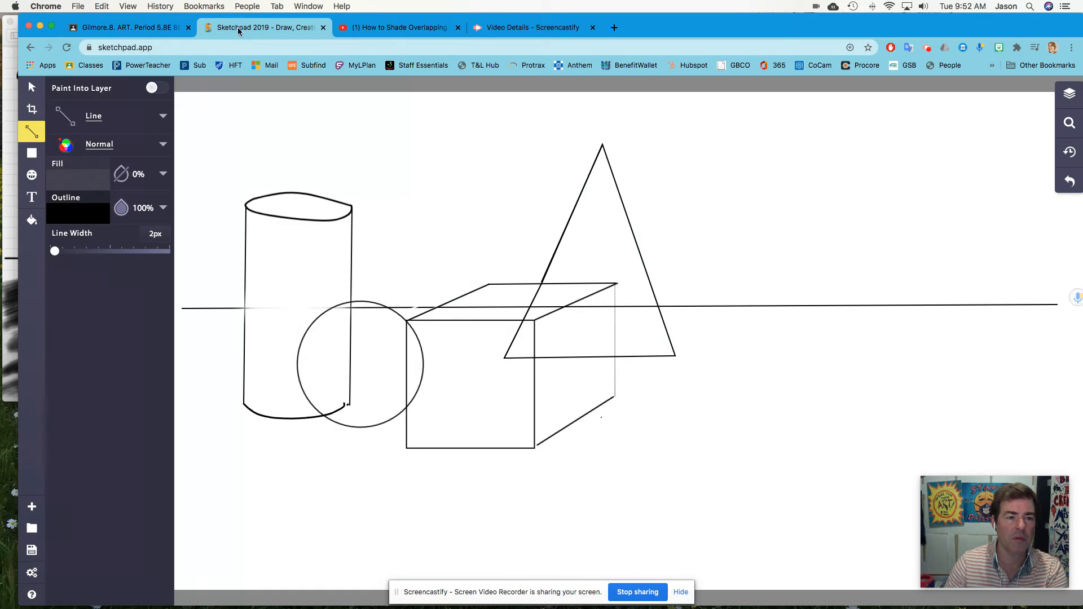
# Return to the drawing and add the pyramid's right face, running from its base corner to the horizon line and up to the apex.
pyautogui.click(262, 27)
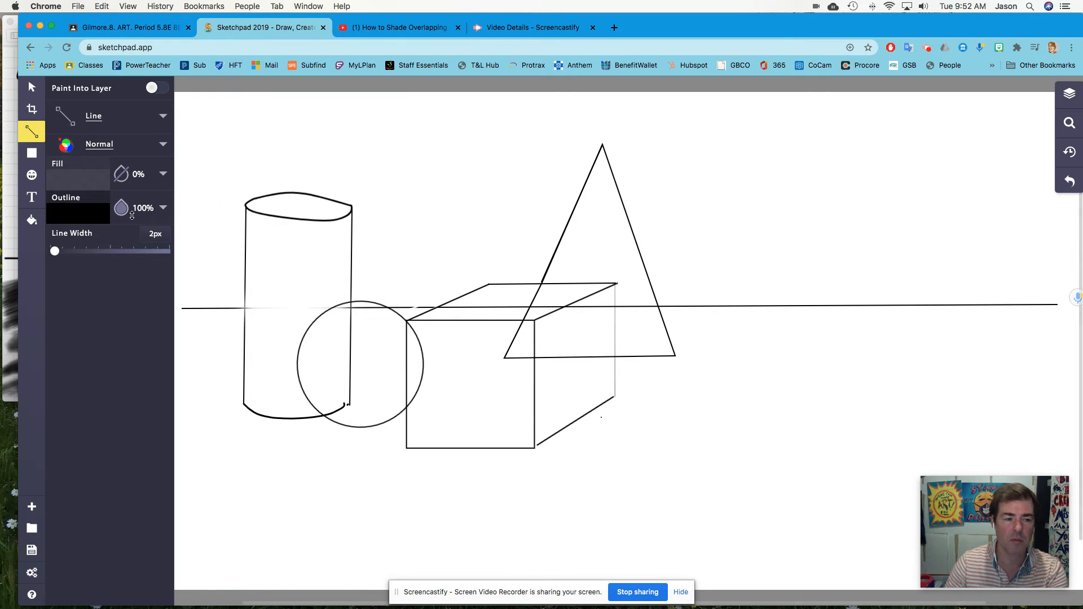
pyautogui.click(675, 356)
pyautogui.click(718, 307)
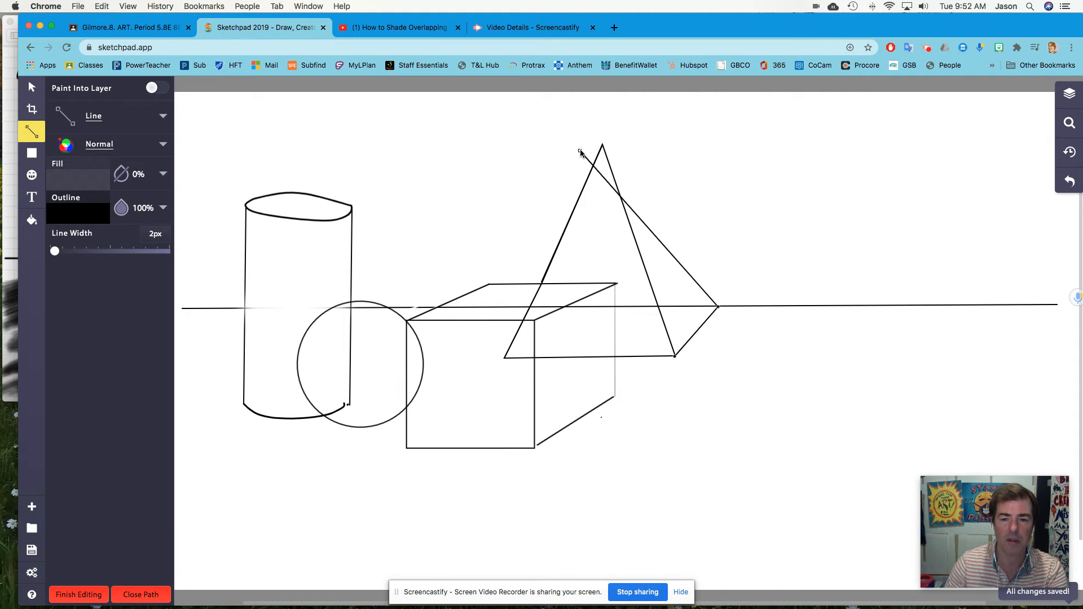
pyautogui.click(602, 146)
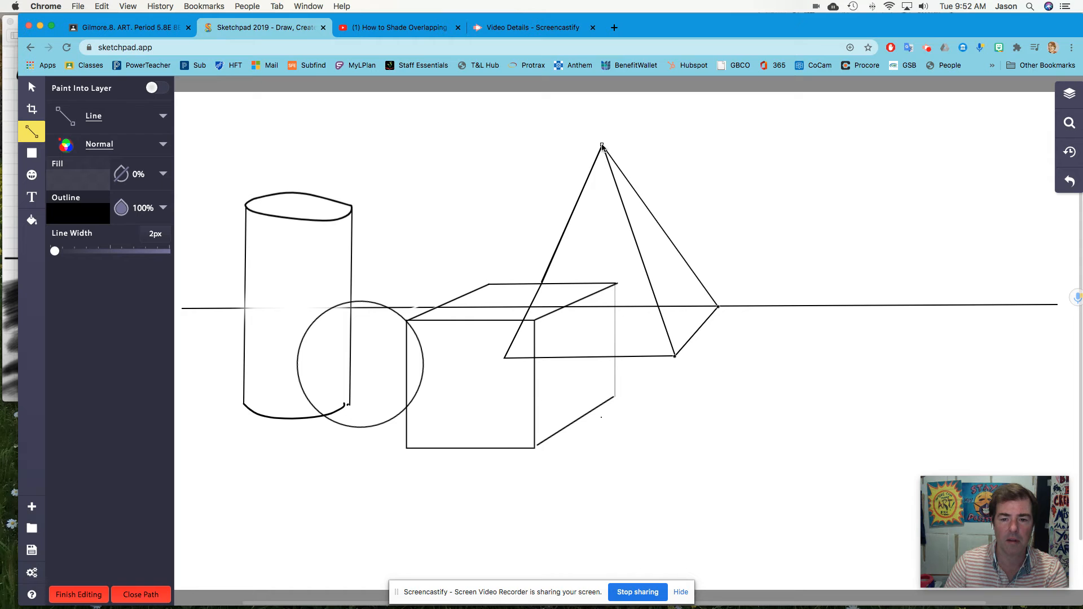
pyautogui.click(94, 597)
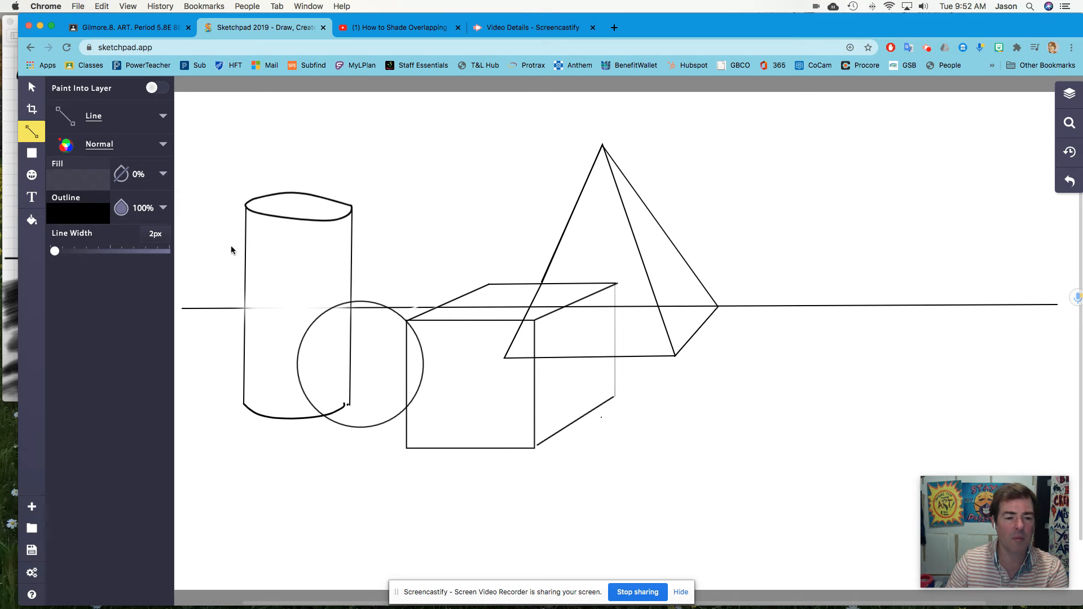
# Switch to a white 47px Paintbrush with 0px blur and paint out the cylinder's edges hidden behind the sphere.
pyautogui.click(96, 177)
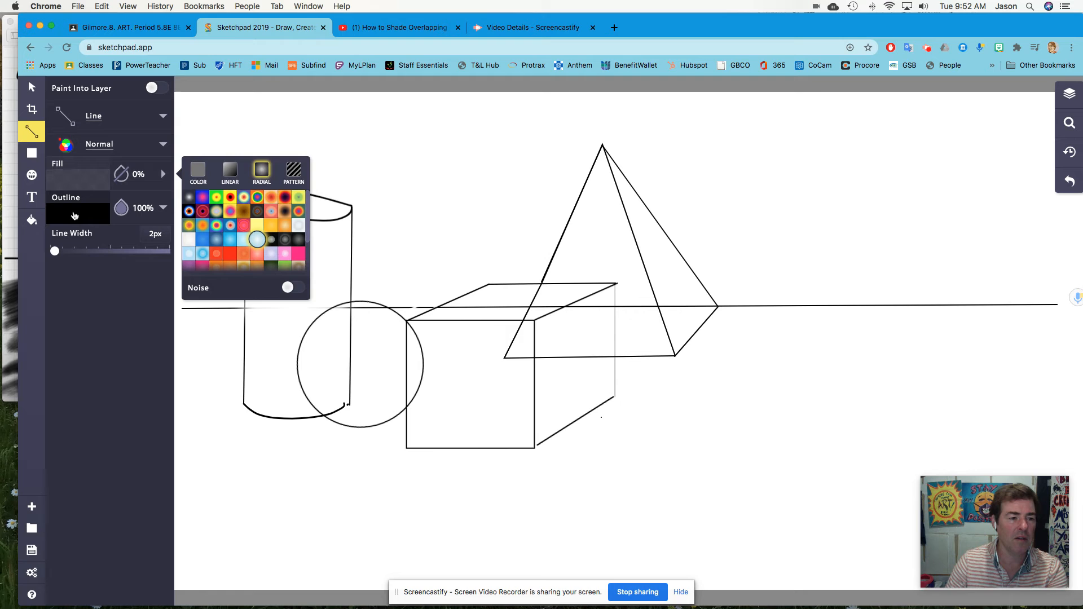
pyautogui.click(74, 216)
pyautogui.click(189, 230)
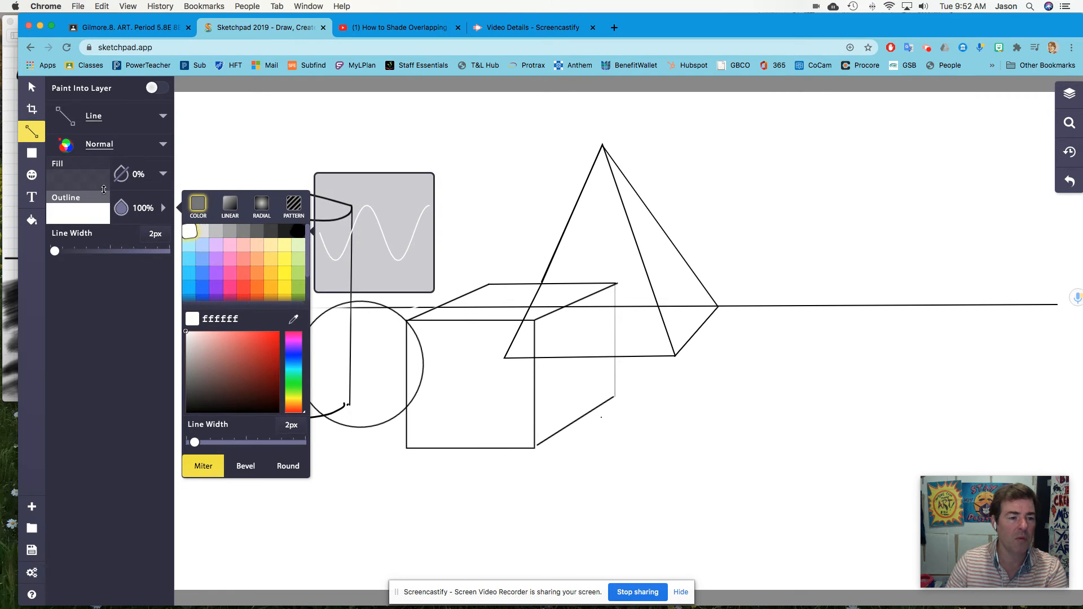
pyautogui.click(93, 117)
pyautogui.click(238, 207)
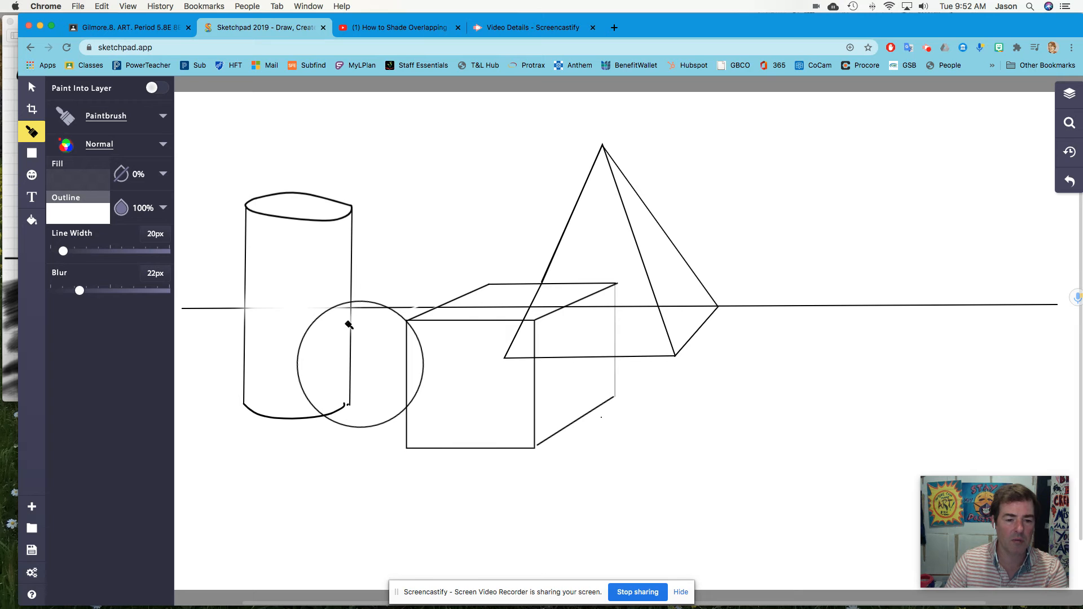
pyautogui.moveTo(63, 251); pyautogui.dragTo(75, 251)
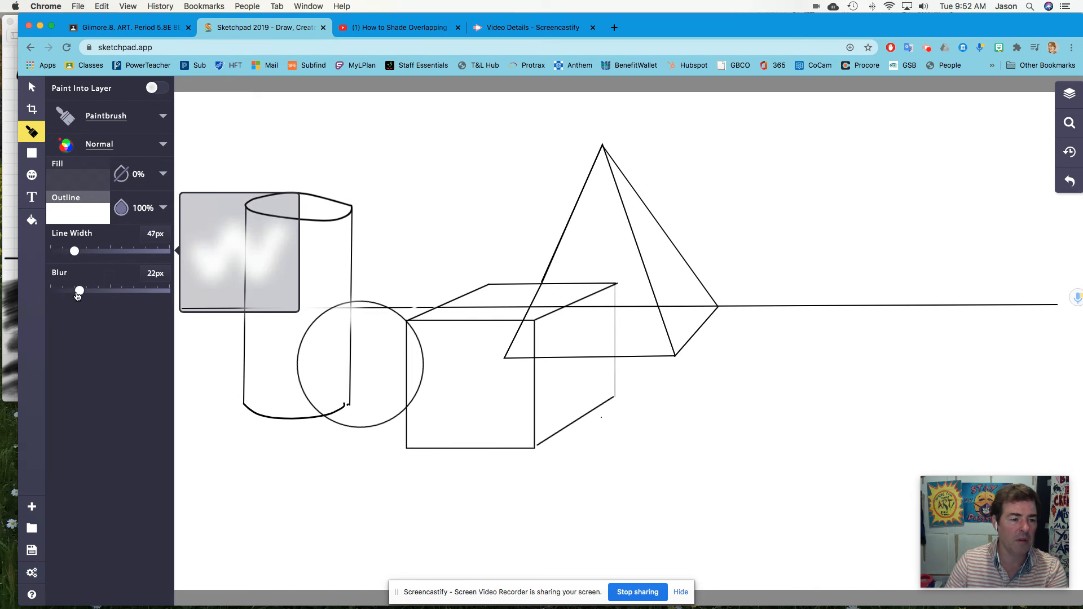
pyautogui.moveTo(80, 290); pyautogui.dragTo(54, 290)
pyautogui.moveTo(364, 358); pyautogui.dragTo(354, 324)
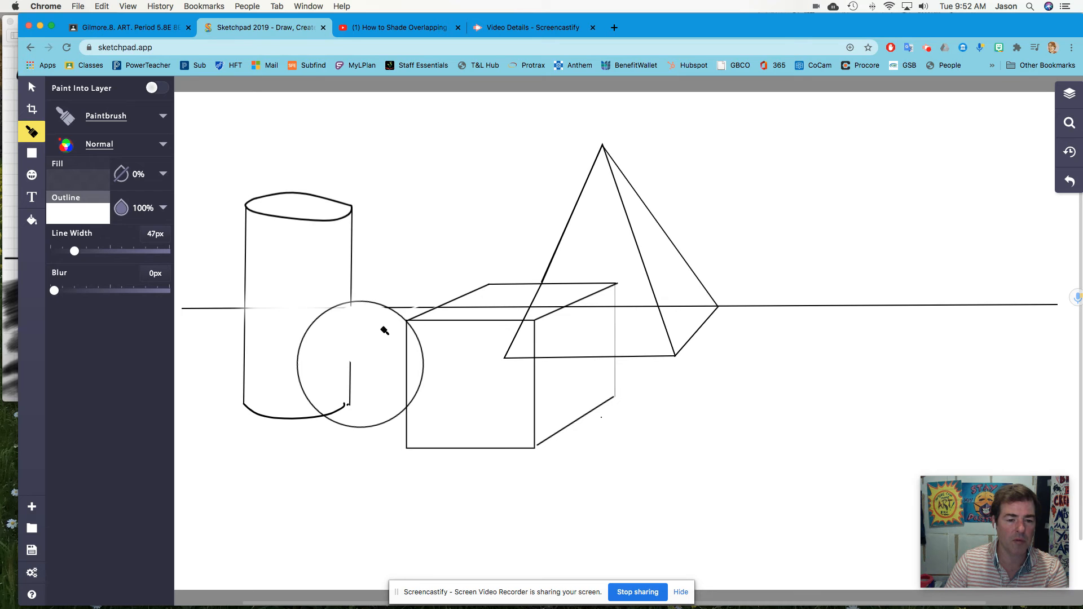
pyautogui.moveTo(381, 354)
pyautogui.mouseDown()
pyautogui.moveTo(356, 376)
pyautogui.moveTo(396, 372)
pyautogui.moveTo(403, 340)
pyautogui.moveTo(400, 396)
pyautogui.mouseUp()
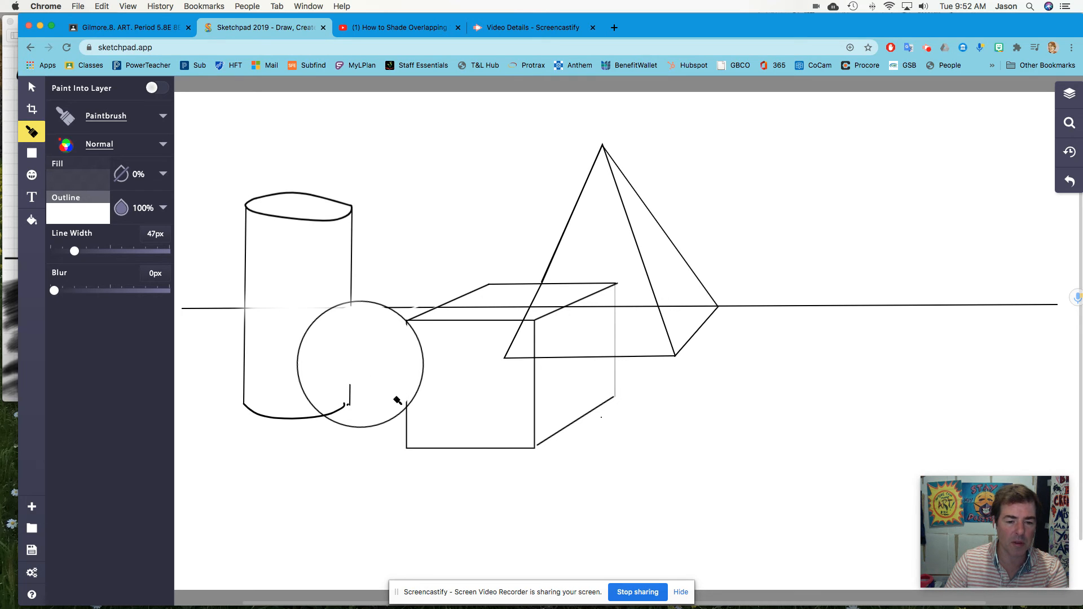
pyautogui.press('super+z')
pyautogui.moveTo(384, 369)
pyautogui.mouseDown()
pyautogui.moveTo(374, 314)
pyautogui.moveTo(353, 317)
pyautogui.moveTo(346, 405)
pyautogui.mouseUp()
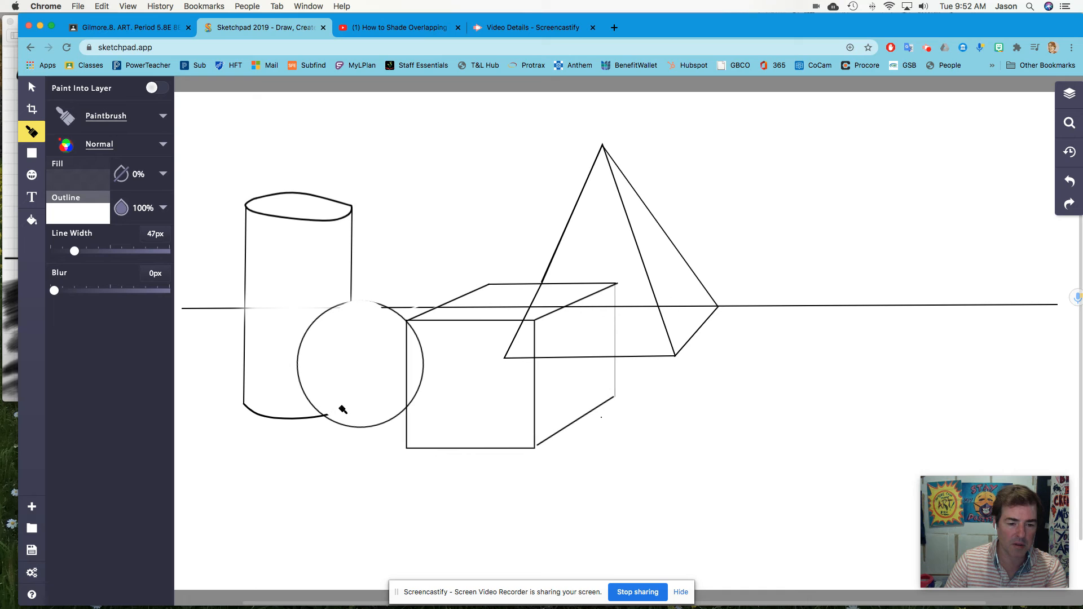
pyautogui.moveTo(336, 407); pyautogui.dragTo(334, 402)
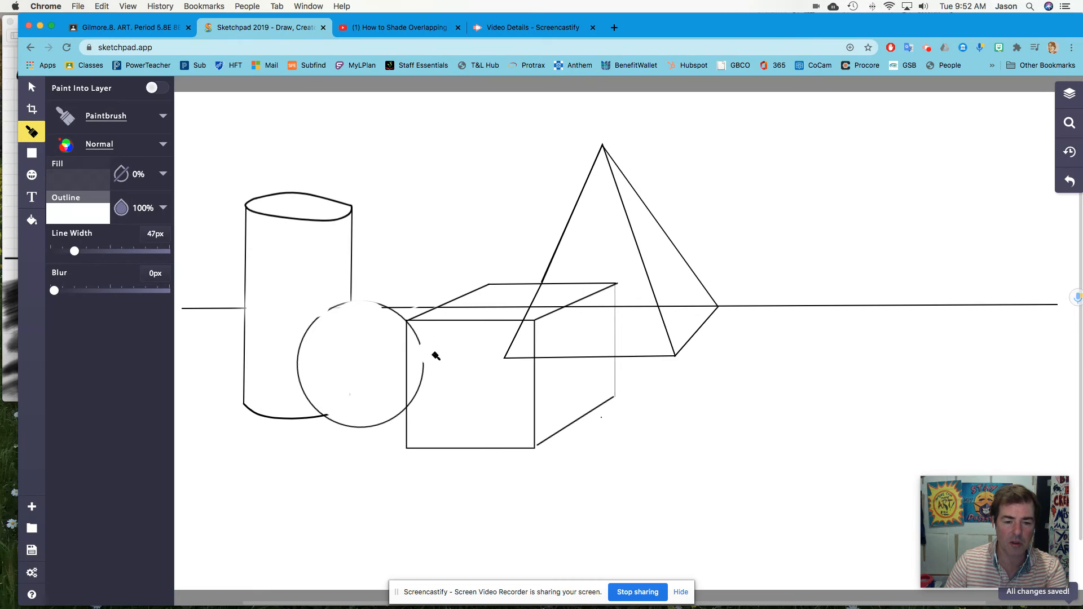
# Paint out the part of the sphere's outline that the cube overlaps.
pyautogui.moveTo(428, 337); pyautogui.dragTo(426, 394)
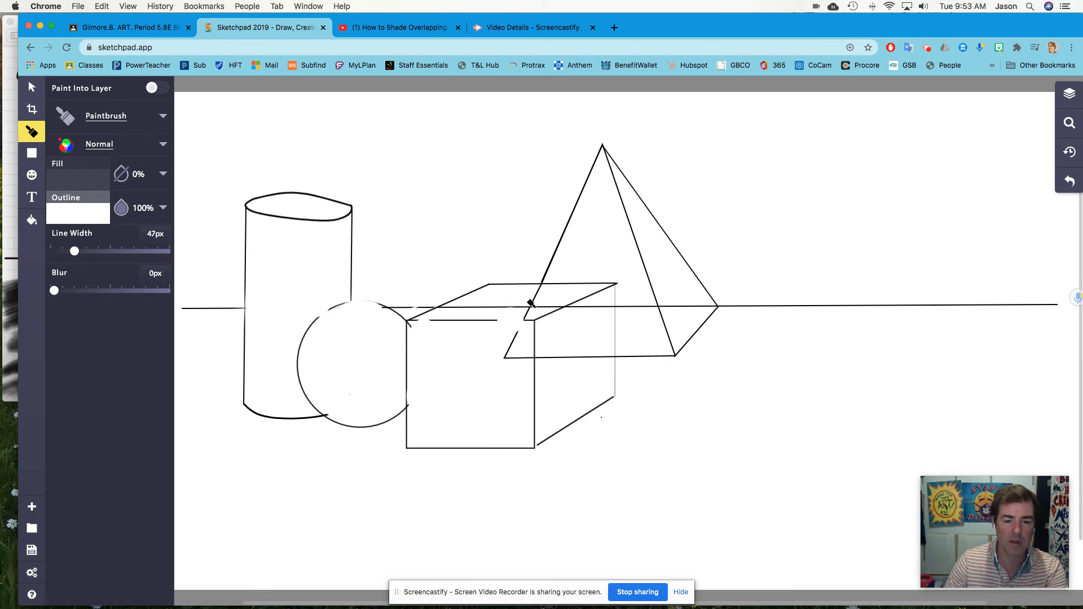
pyautogui.moveTo(492, 300); pyautogui.dragTo(476, 306)
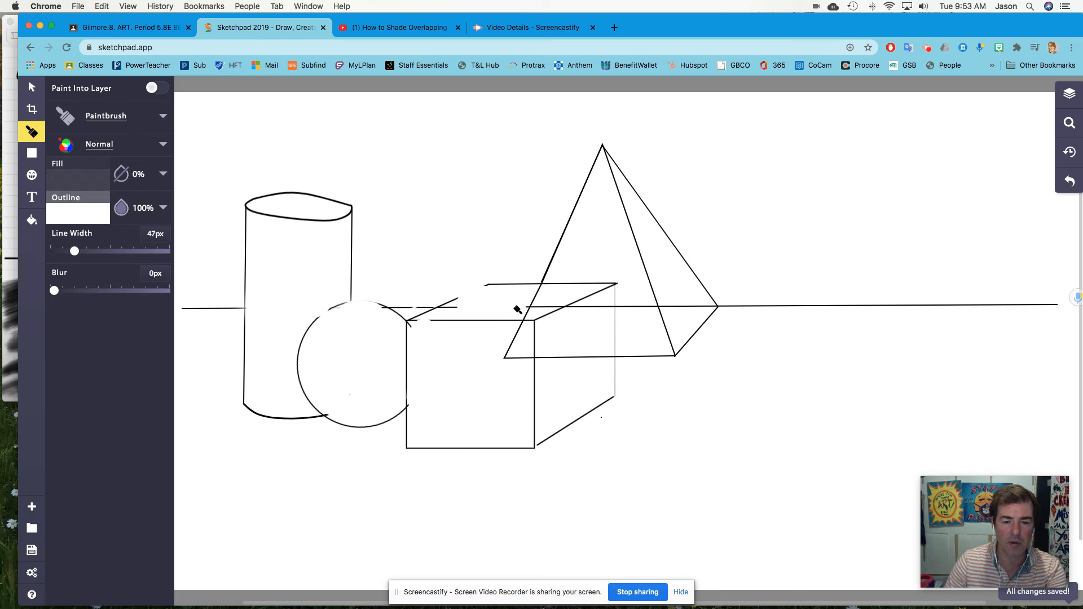
pyautogui.press('super+z')
# Narrow the brush to 23px and erase the pyramid edge and horizon segments hidden behind the cube's top.
pyautogui.moveTo(74, 251); pyautogui.dragTo(65, 251)
pyautogui.moveTo(515, 302)
pyautogui.mouseDown()
pyautogui.moveTo(456, 315)
pyautogui.moveTo(535, 312)
pyautogui.mouseUp()
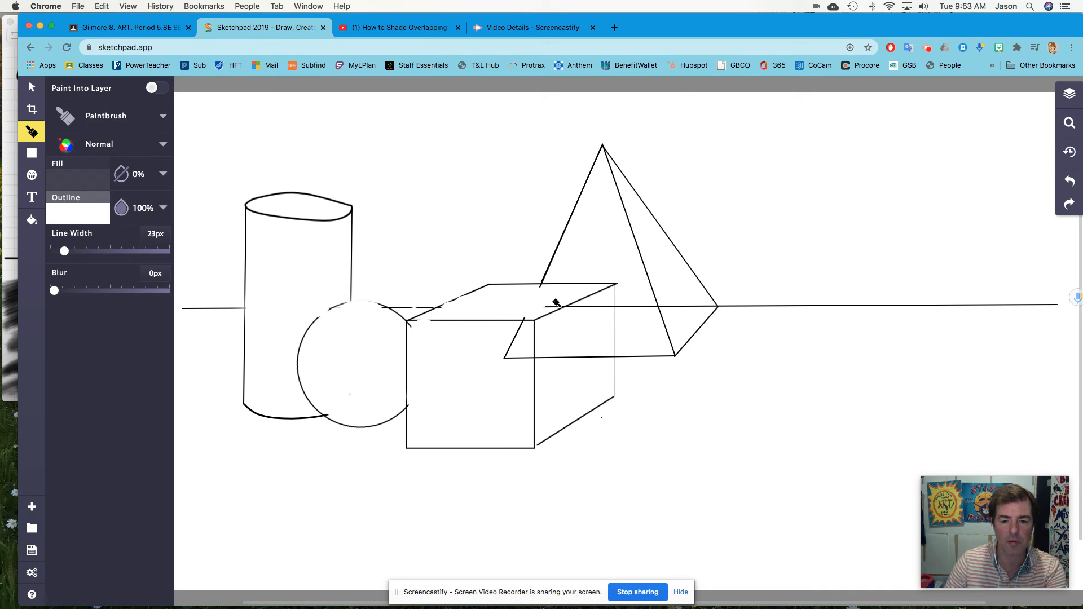
pyautogui.moveTo(558, 306); pyautogui.dragTo(535, 305)
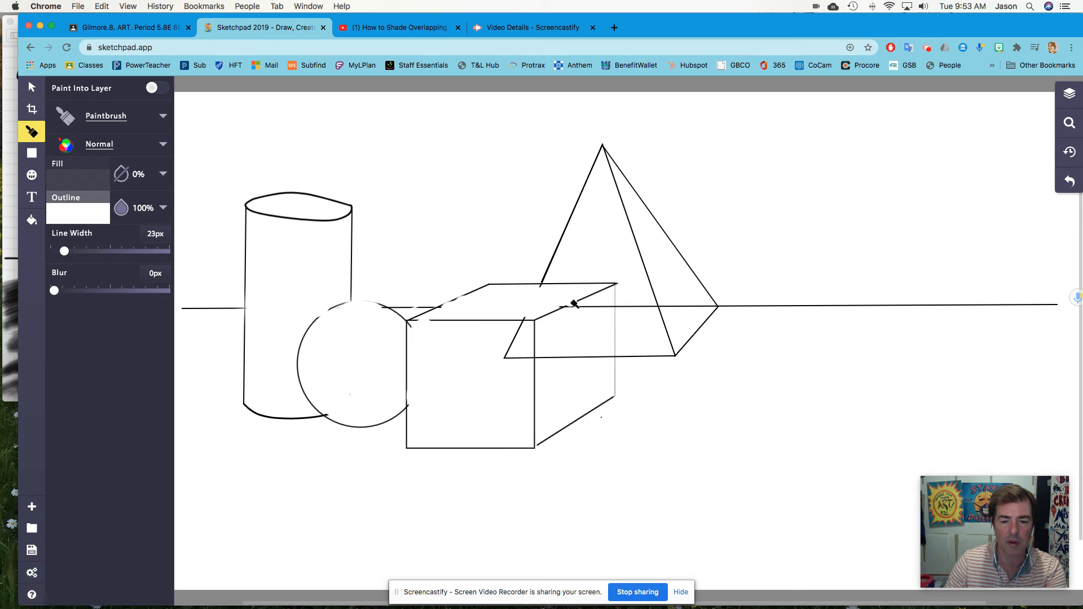
pyautogui.moveTo(589, 308); pyautogui.dragTo(581, 310)
# Erase the pyramid's base line behind the cube and the horizon segments hidden behind the cube, sphere and pyramid.
pyautogui.moveTo(608, 359)
pyautogui.mouseDown()
pyautogui.moveTo(549, 360)
pyautogui.moveTo(556, 337)
pyautogui.moveTo(514, 355)
pyautogui.moveTo(520, 341)
pyautogui.moveTo(534, 365)
pyautogui.moveTo(510, 361)
pyautogui.mouseUp()
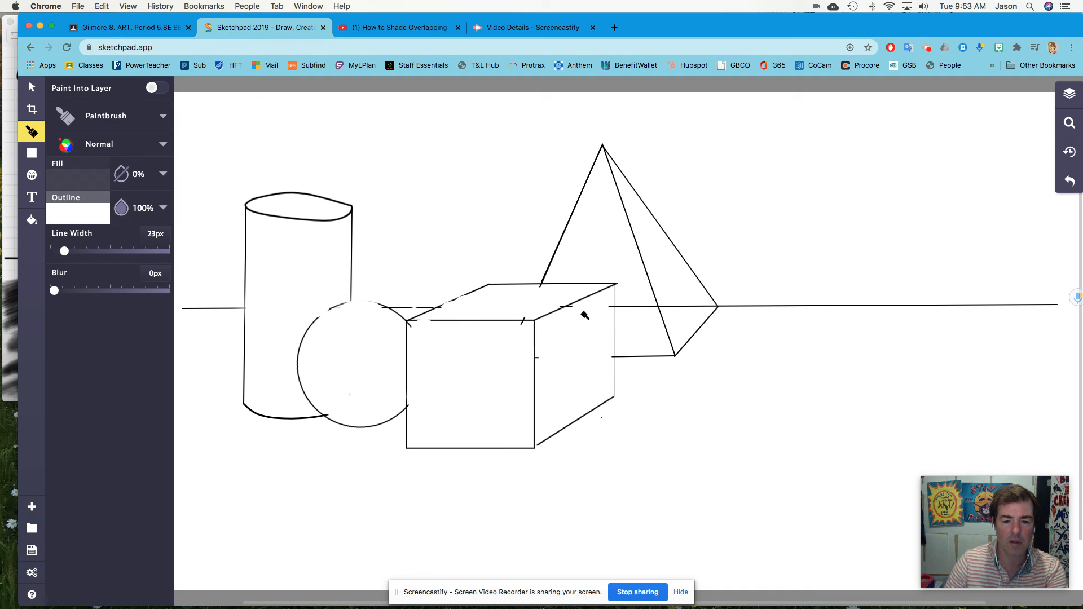
pyautogui.moveTo(523, 320); pyautogui.dragTo(516, 323)
pyautogui.moveTo(414, 340); pyautogui.dragTo(372, 351)
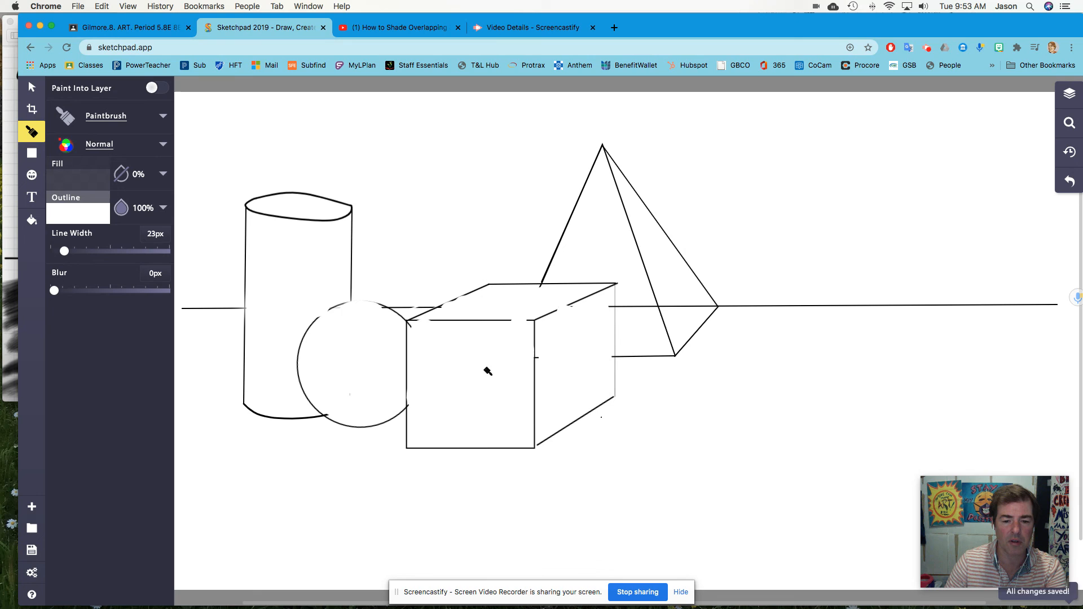
pyautogui.moveTo(635, 305); pyautogui.dragTo(711, 310)
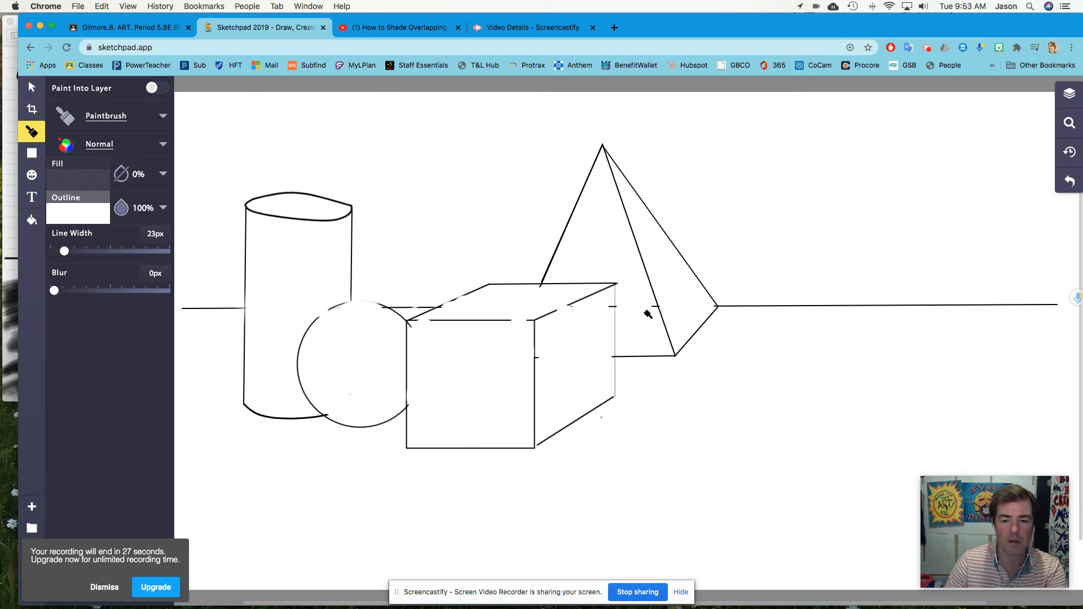